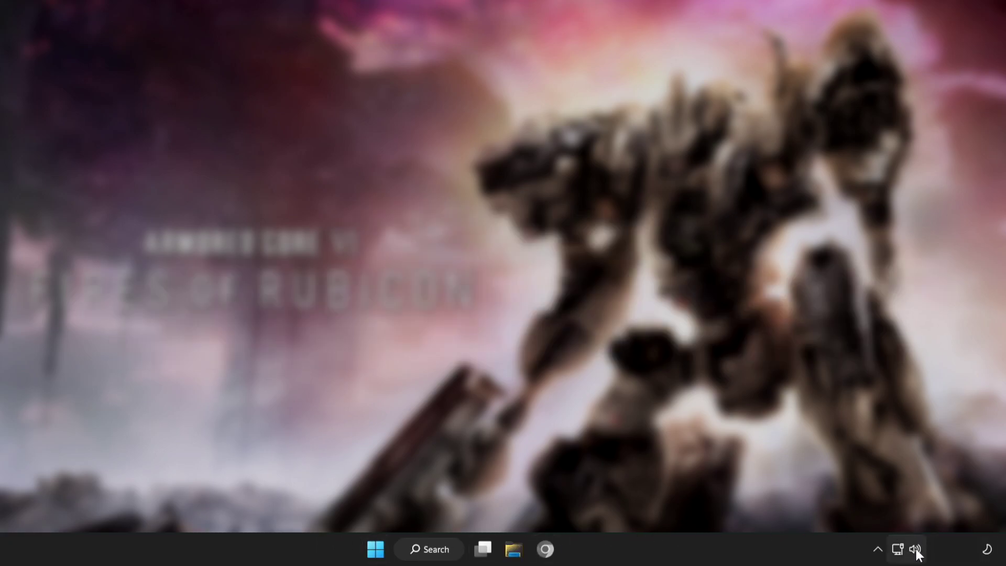
Switch the audio output from CABLE Input to Speakers (High Definition Audio Device).
click(918, 551)
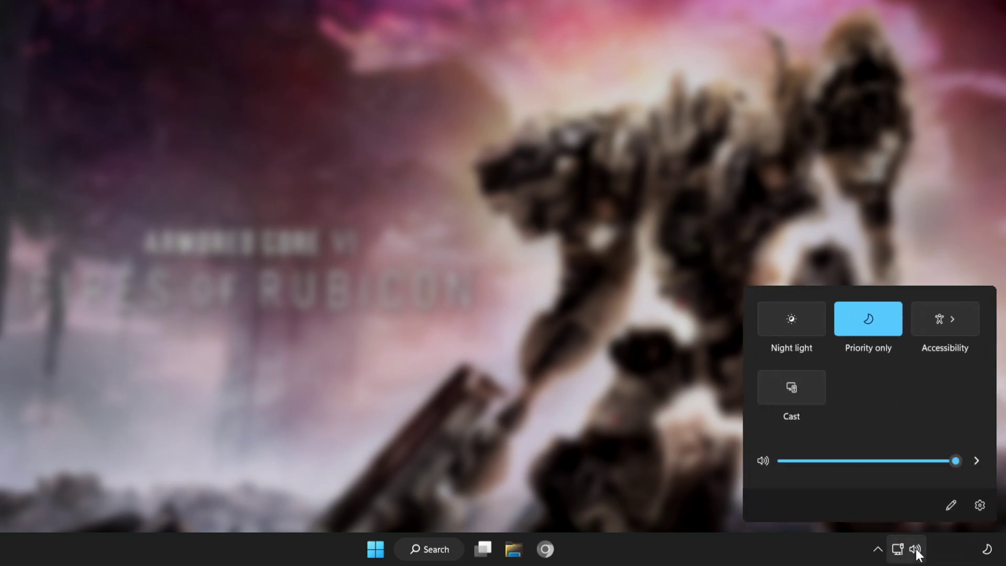
click(975, 462)
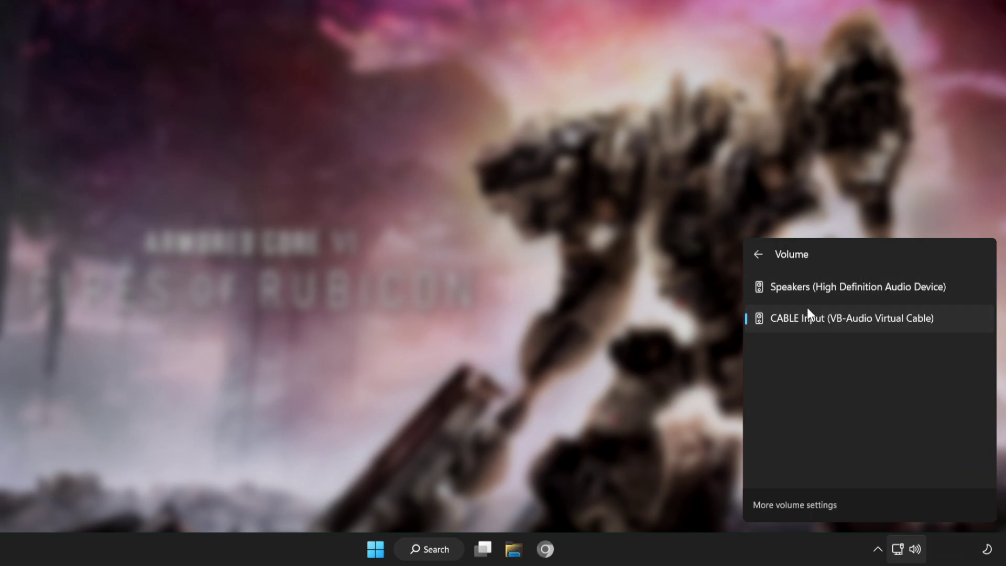
click(833, 291)
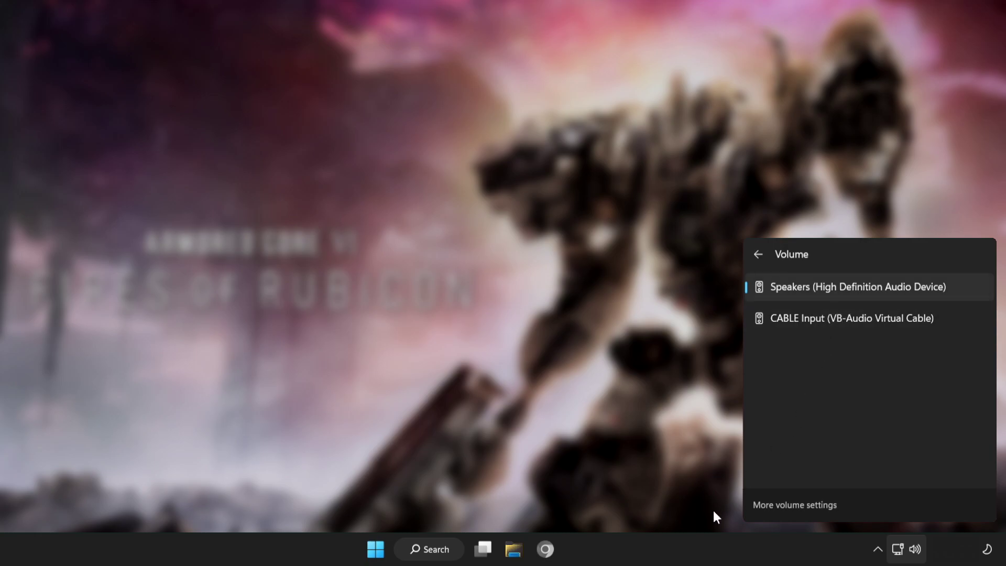
Dismiss the audio device list and restart the PC from the Start menu power options.
click(295, 560)
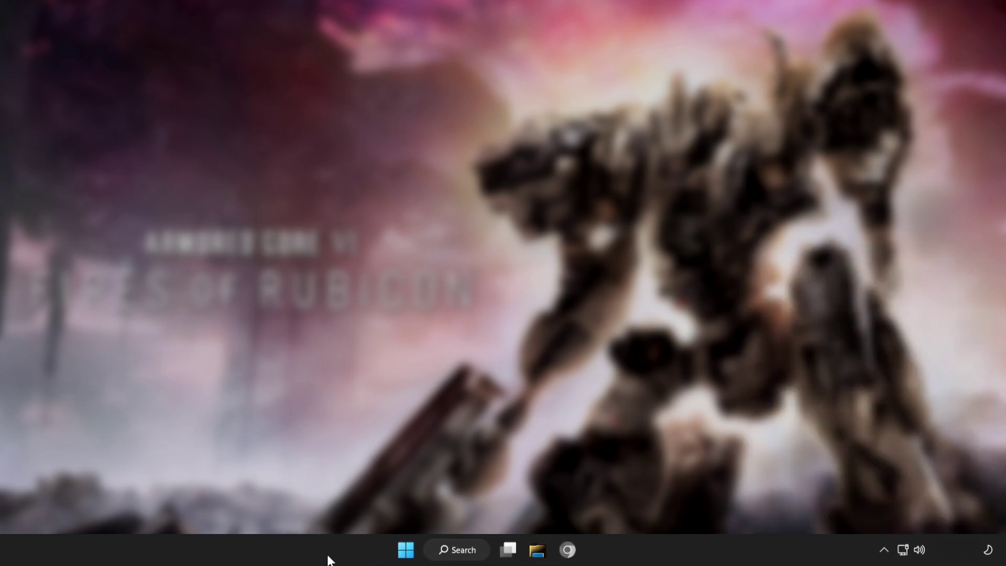
click(423, 550)
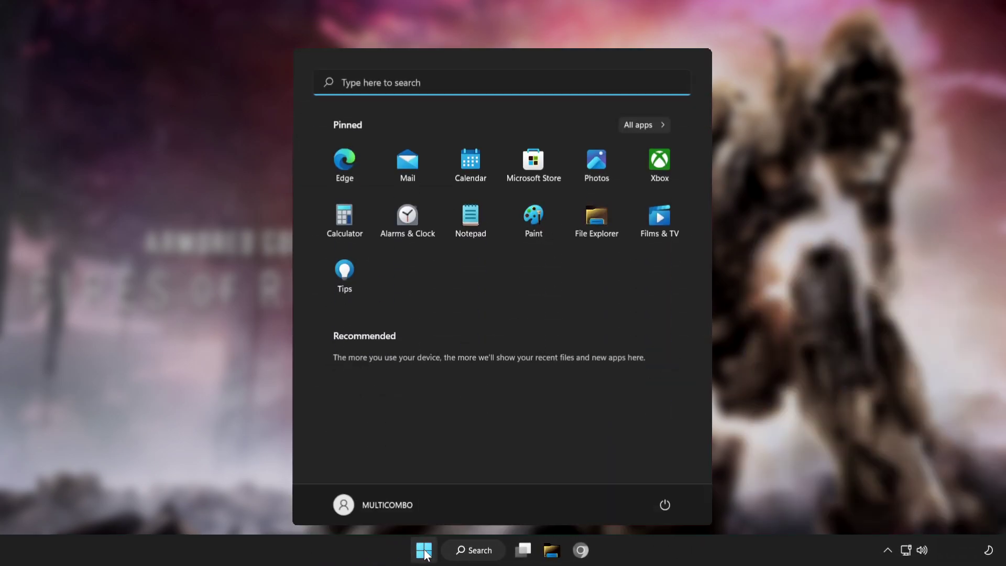
click(668, 504)
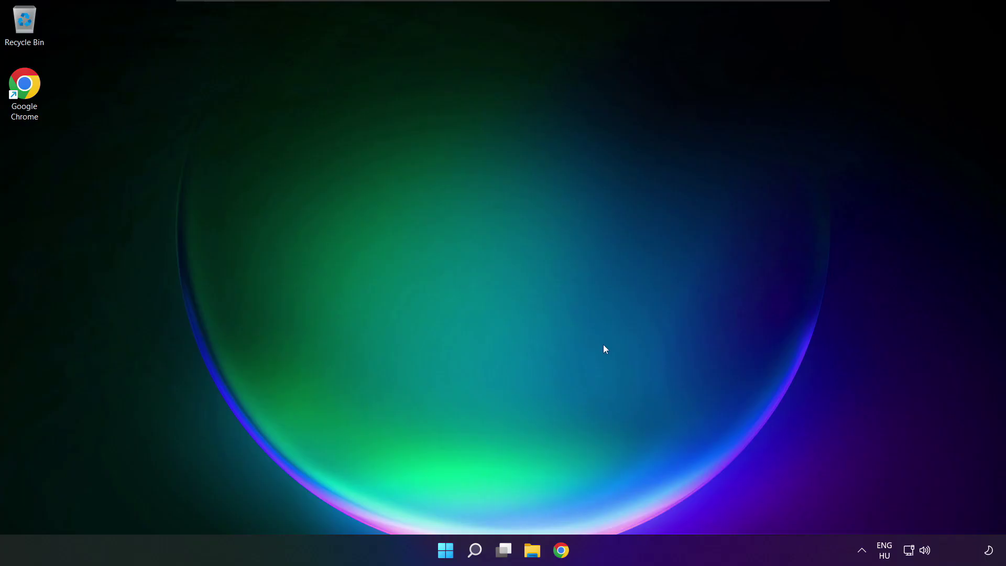
Reach the Sound settings page via More volume settings and test the Speakers volume at 100.
click(927, 553)
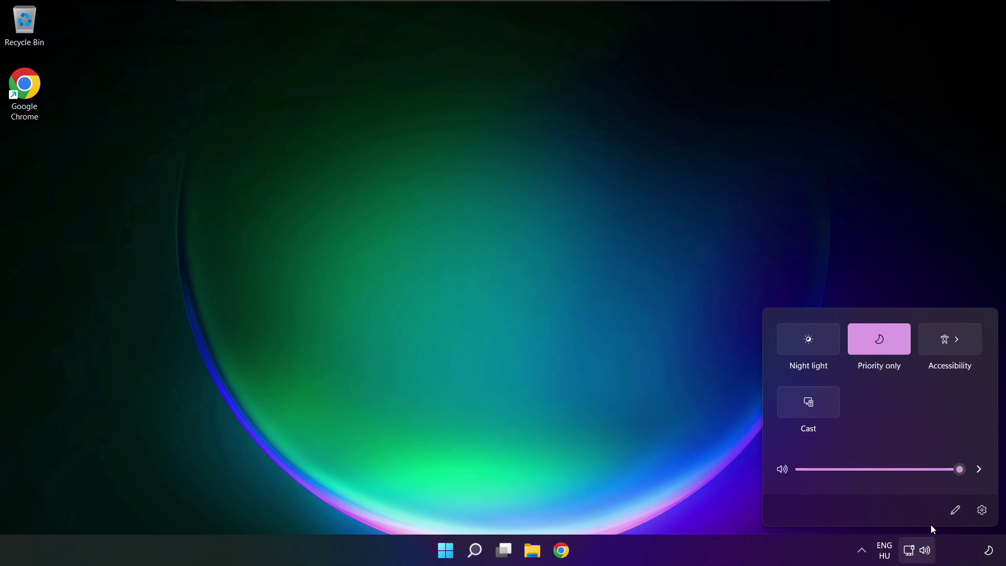
click(981, 471)
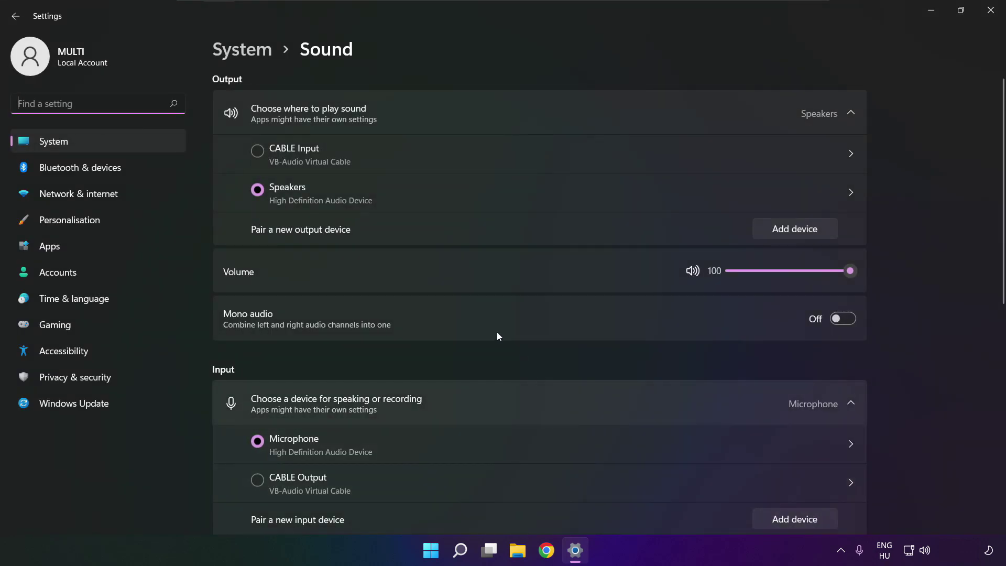
click(263, 190)
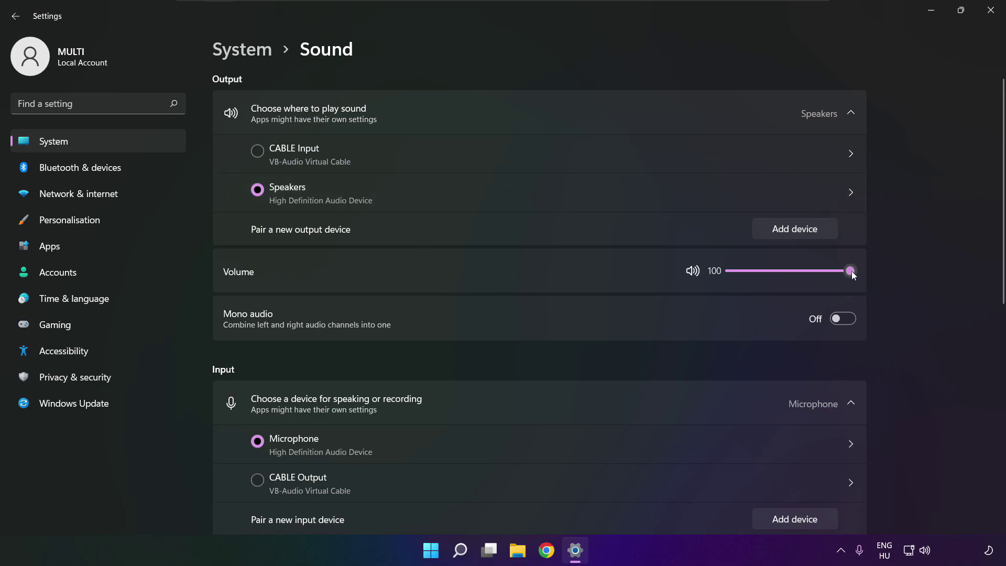
mouse_move(852, 272)
mouse_down()
mouse_move(776, 270)
mouse_move(869, 271)
mouse_up()
scroll(1002, 344, down, 3)
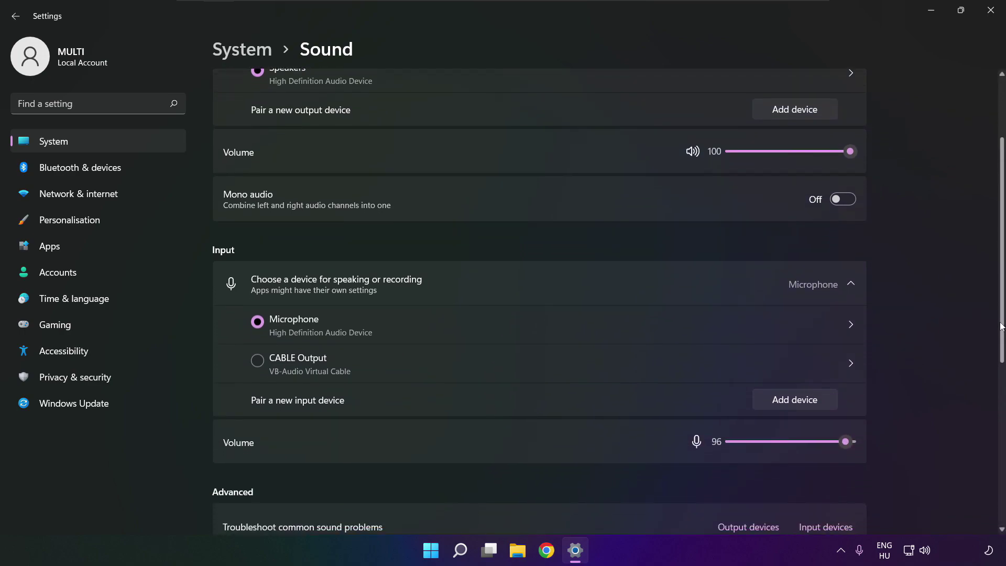
drag(1001, 344, 999, 440)
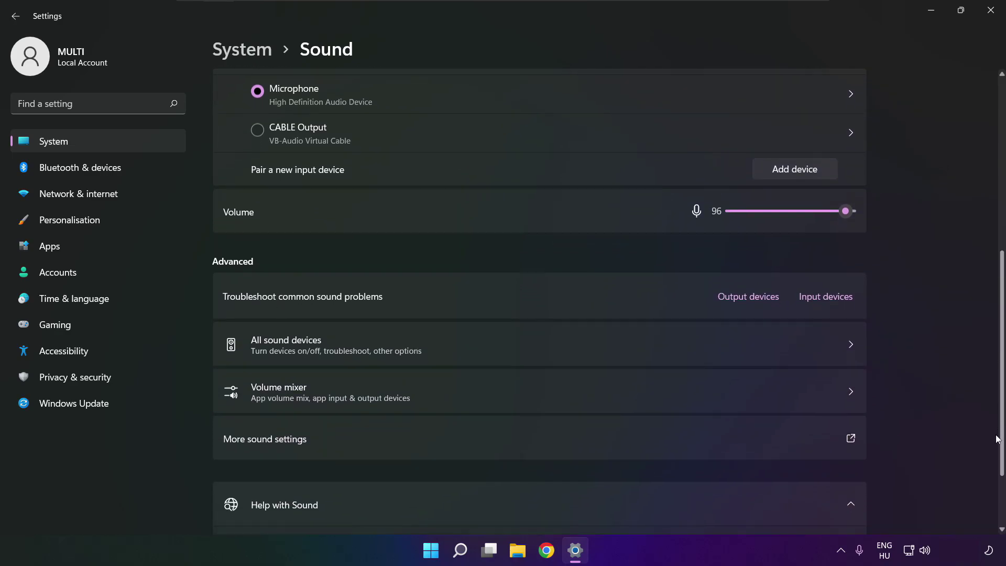
Disable CABLE Input on the Playback tab and bring up the Speakers device options.
click(414, 442)
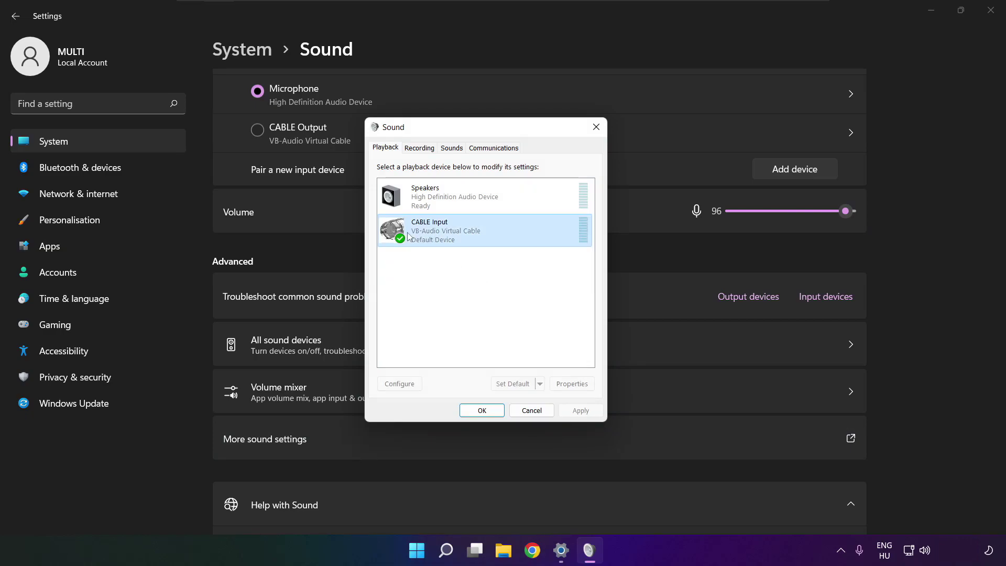
click(432, 240)
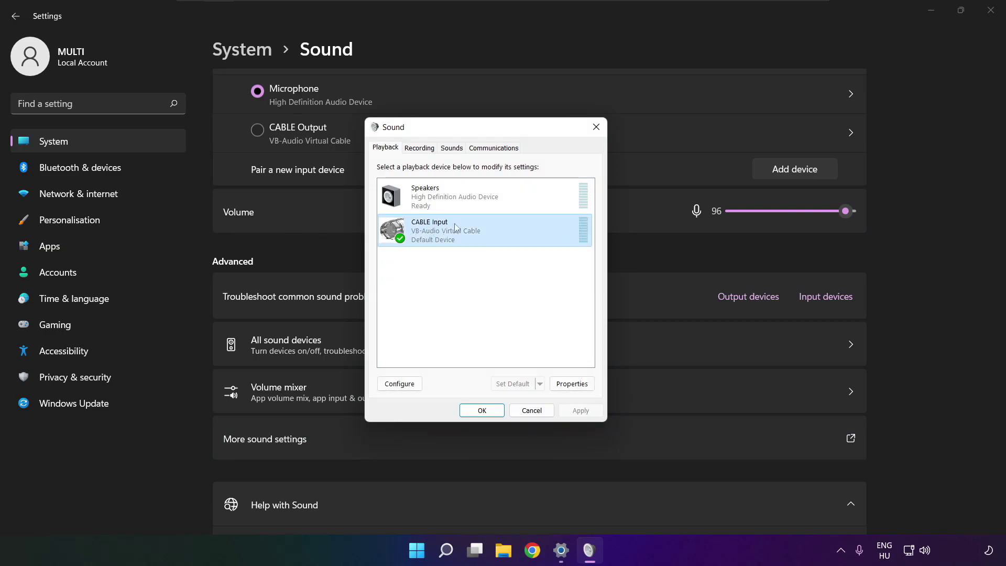
right_click(532, 234)
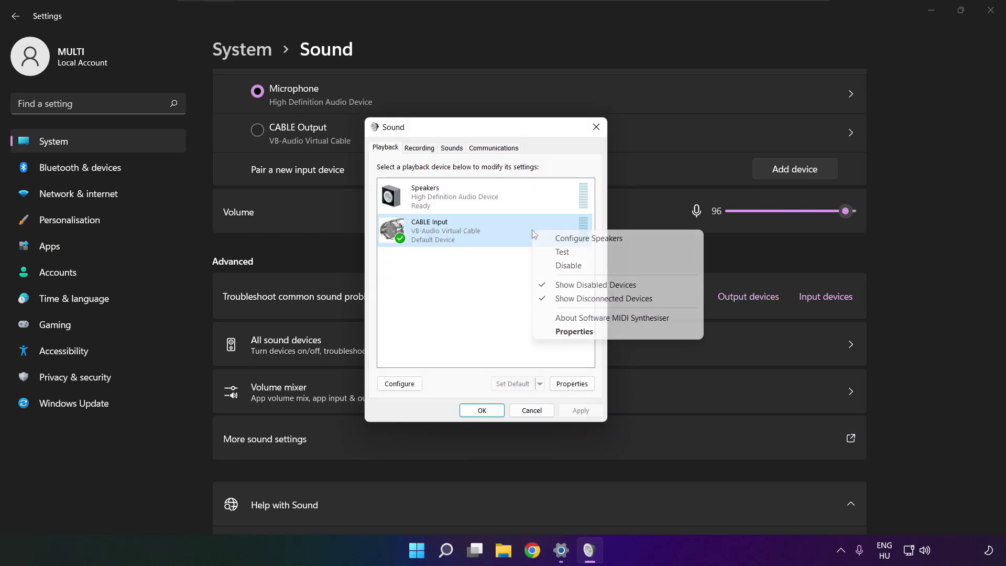
click(585, 266)
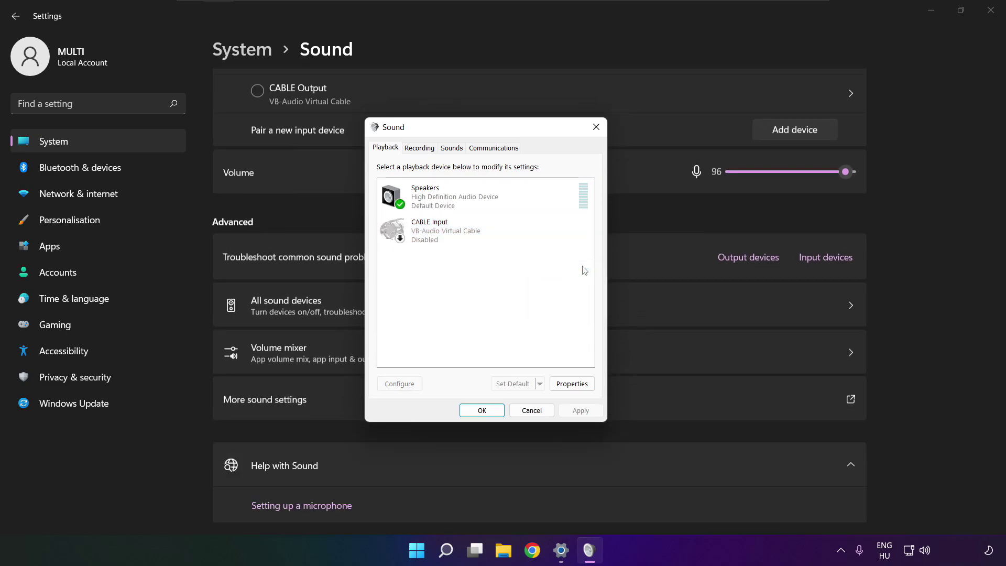
click(469, 207)
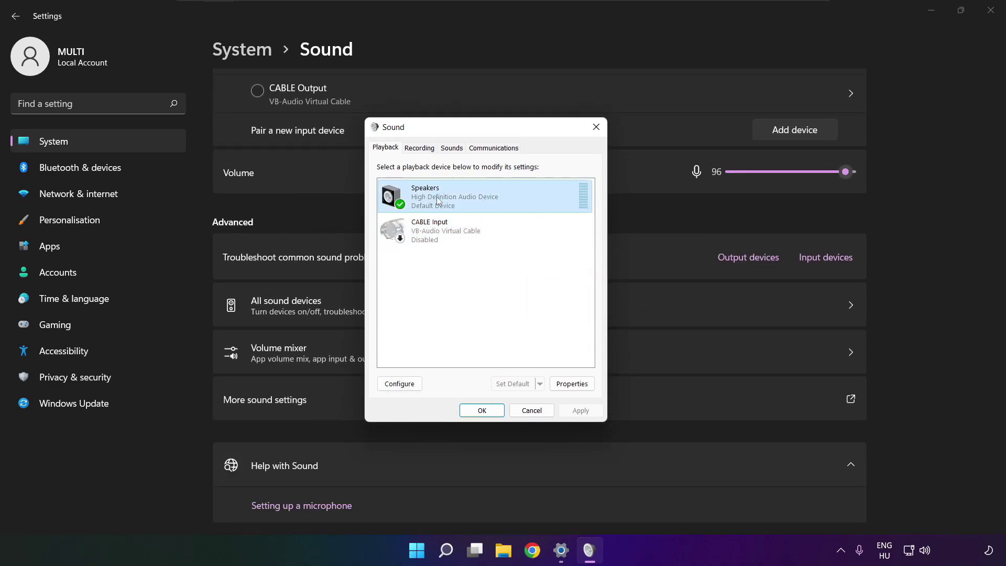
right_click(487, 205)
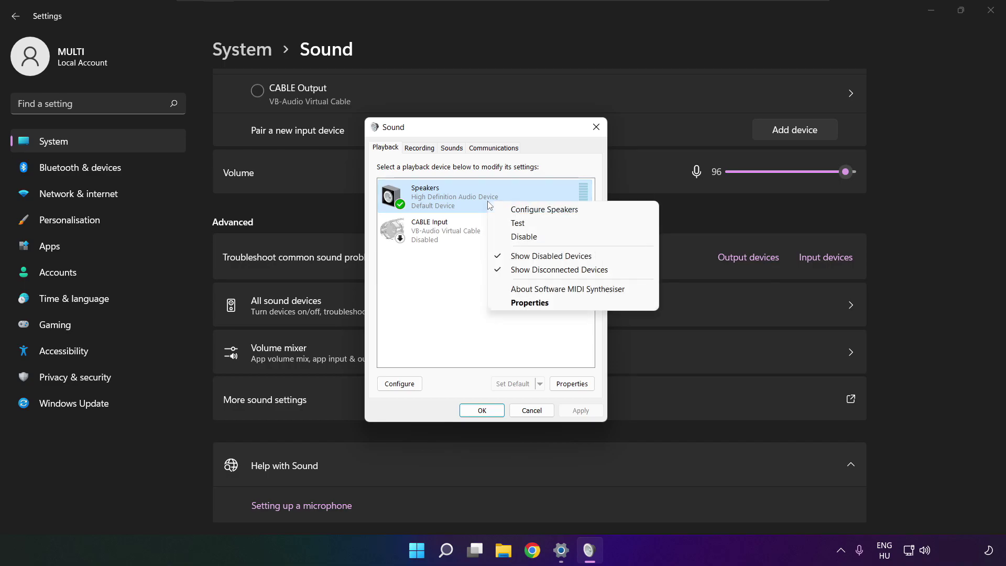
Configure Speakers as 7.1 Surround, keeping all optional and full-range speakers.
click(554, 212)
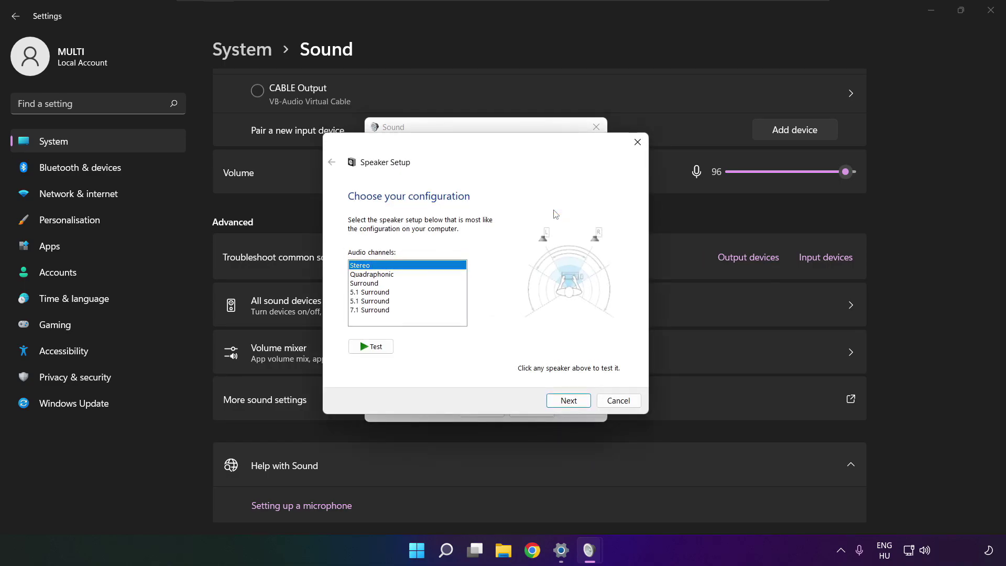
click(375, 310)
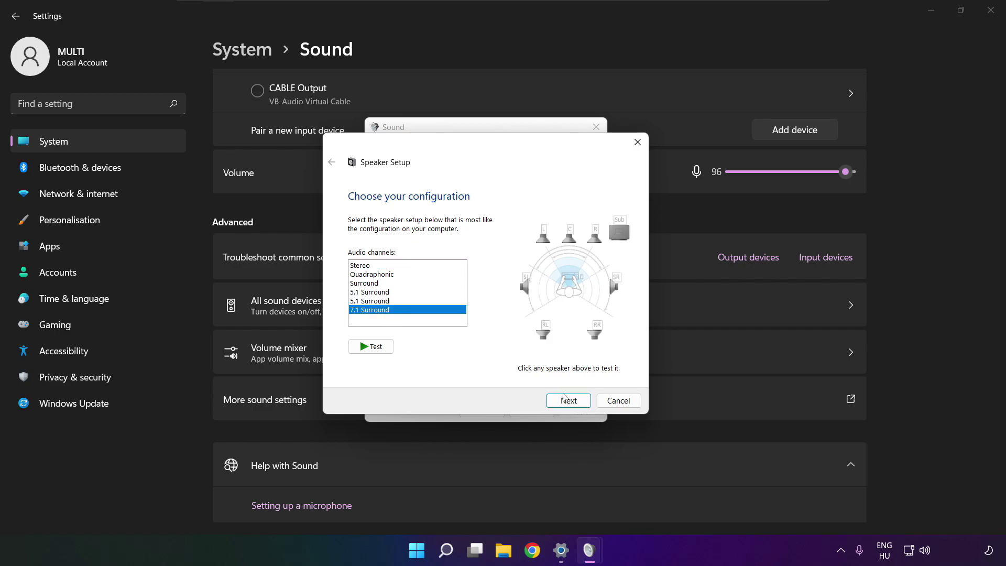
click(569, 401)
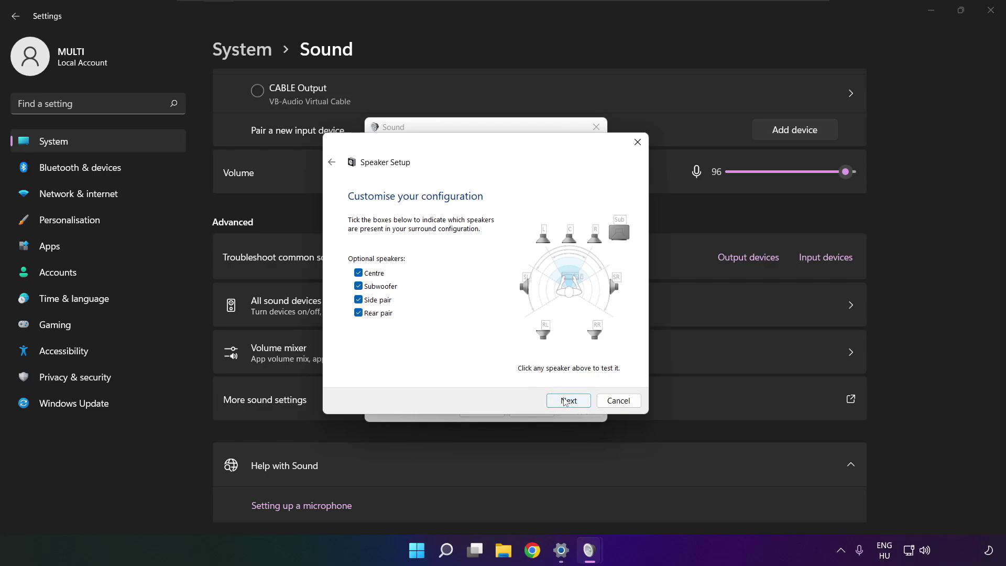
click(566, 402)
click(566, 402)
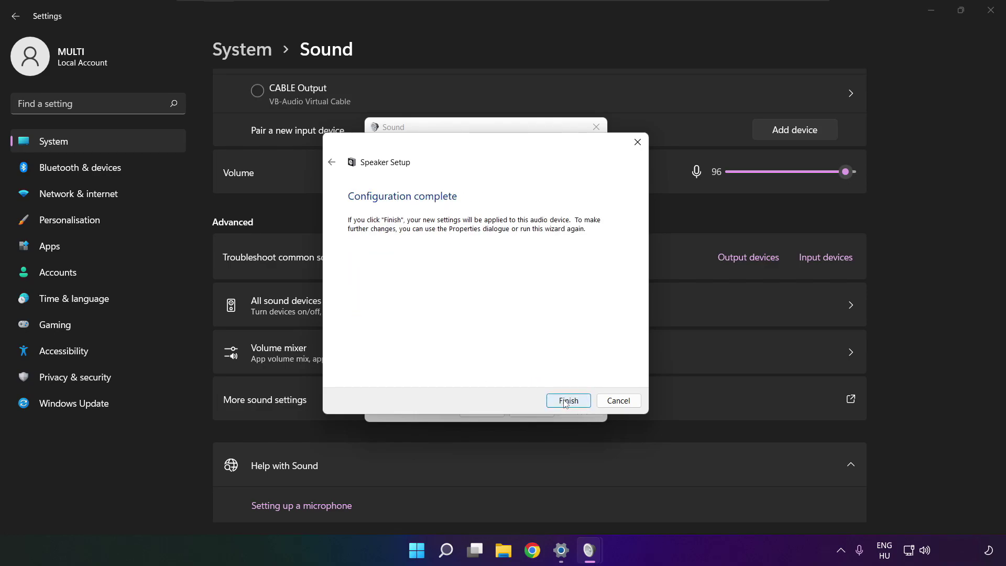
click(567, 401)
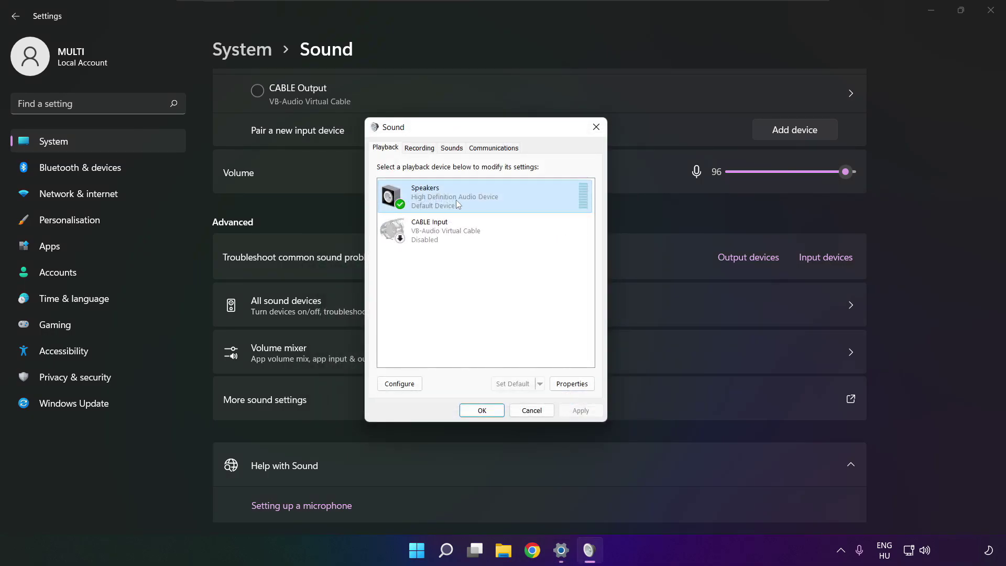
Tick Disable all enhancements in Speakers Properties and apply the change.
click(575, 385)
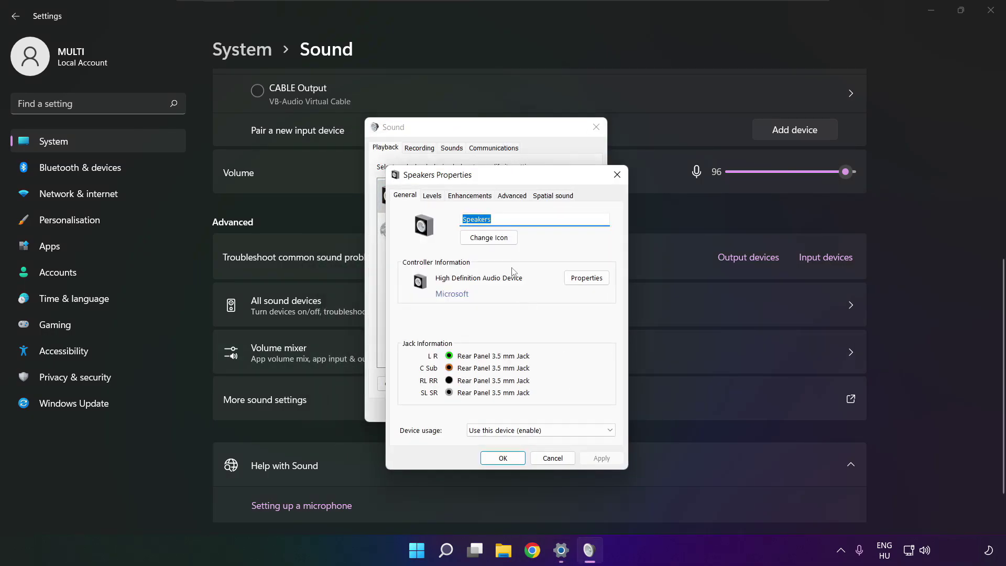
drag(473, 179, 452, 146)
click(412, 164)
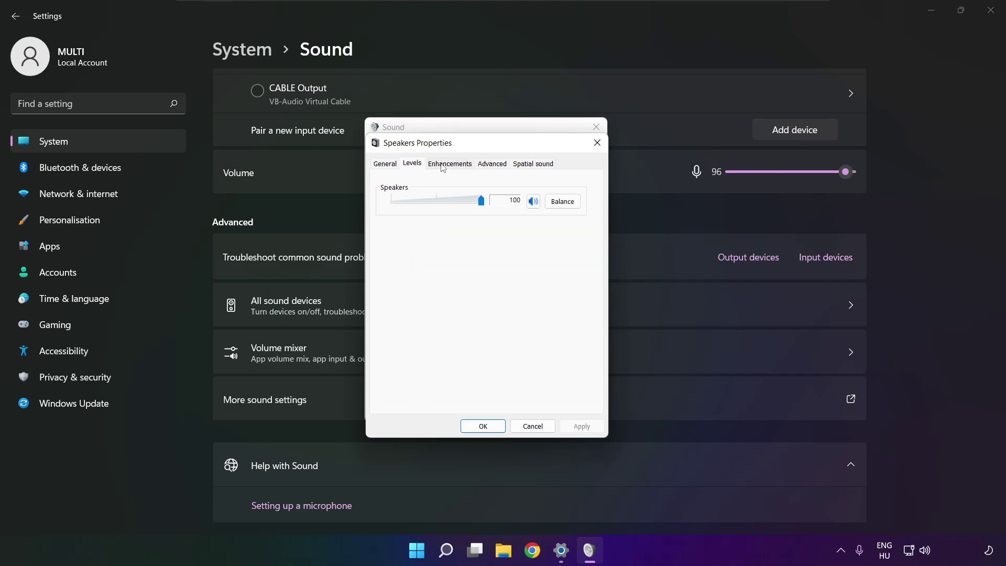
click(443, 164)
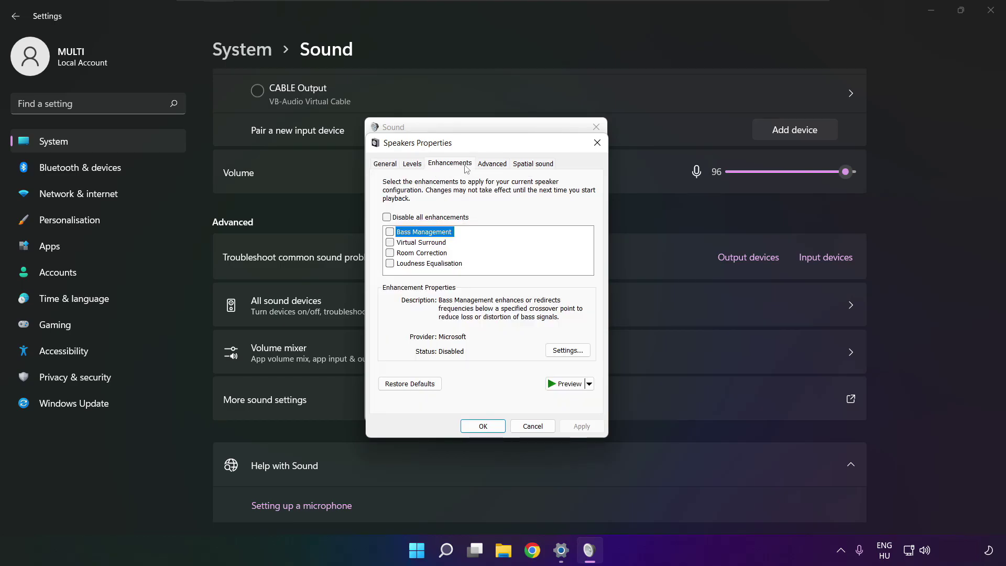
click(386, 219)
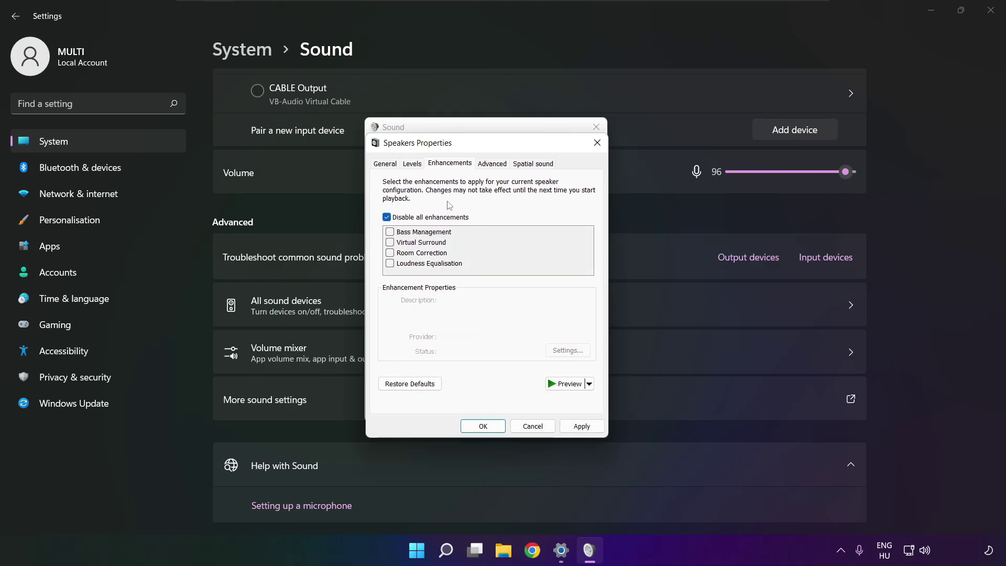
click(582, 427)
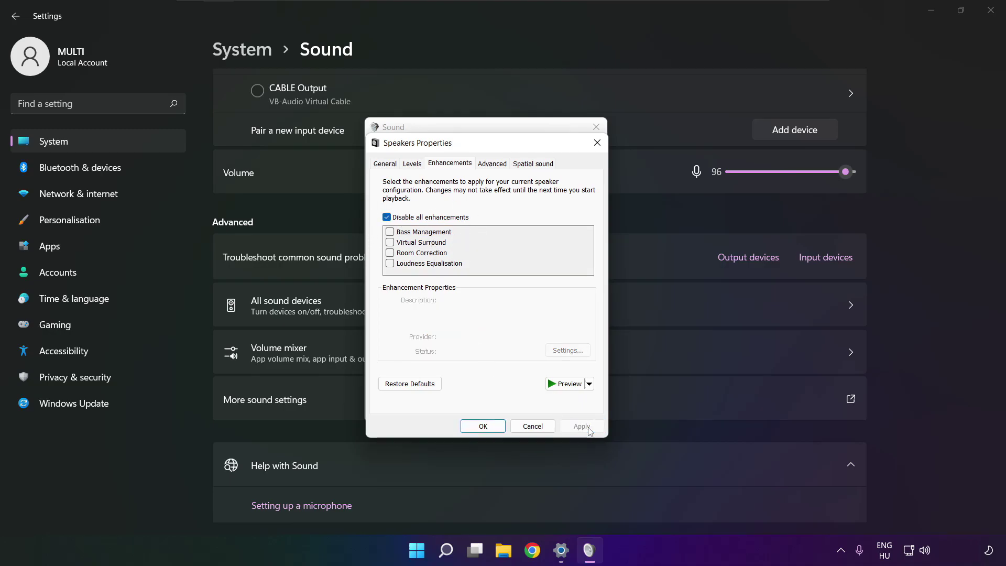
Keep the 16 bit, 48000 Hz default format, then close Speakers Properties and Sound.
click(489, 167)
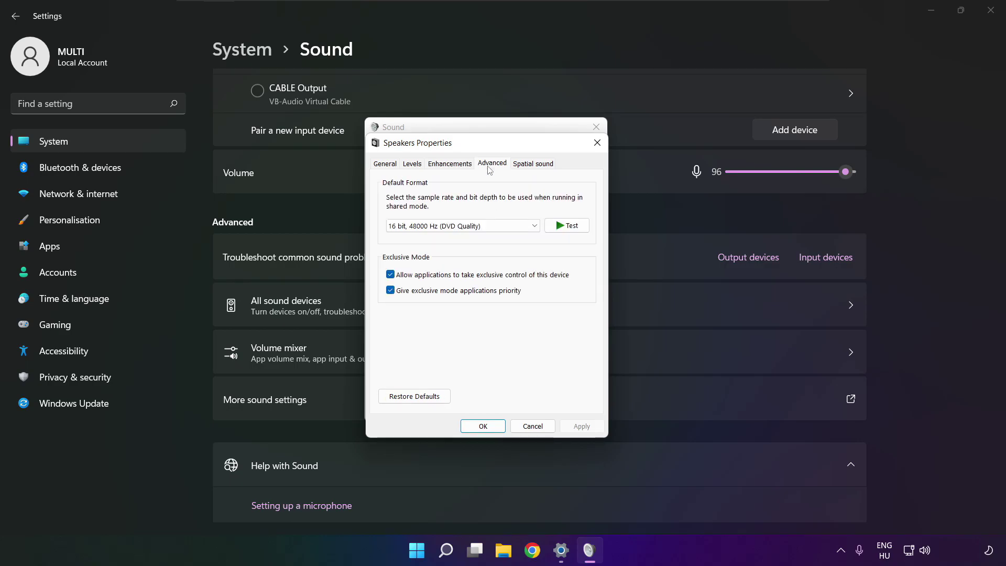
click(535, 226)
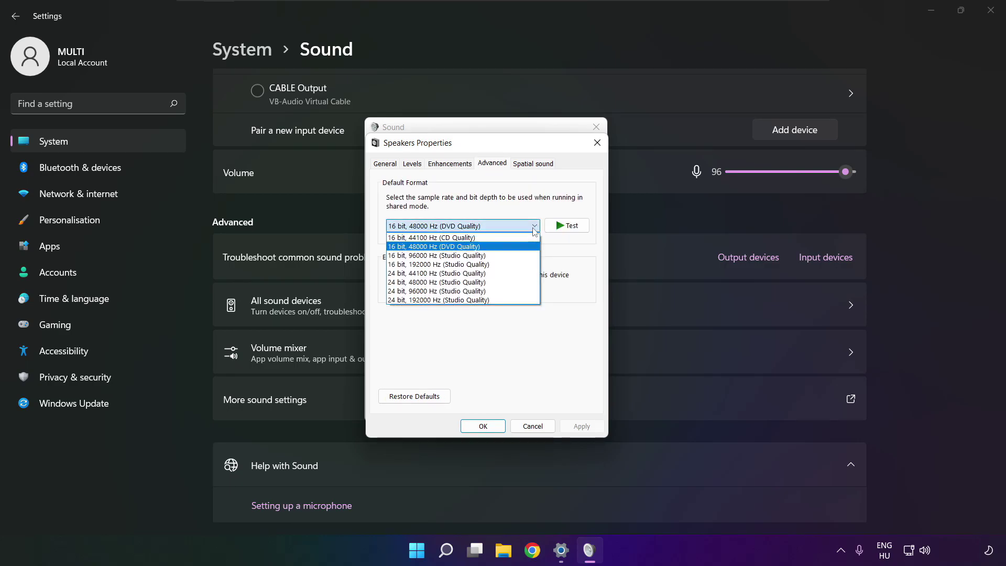
click(517, 252)
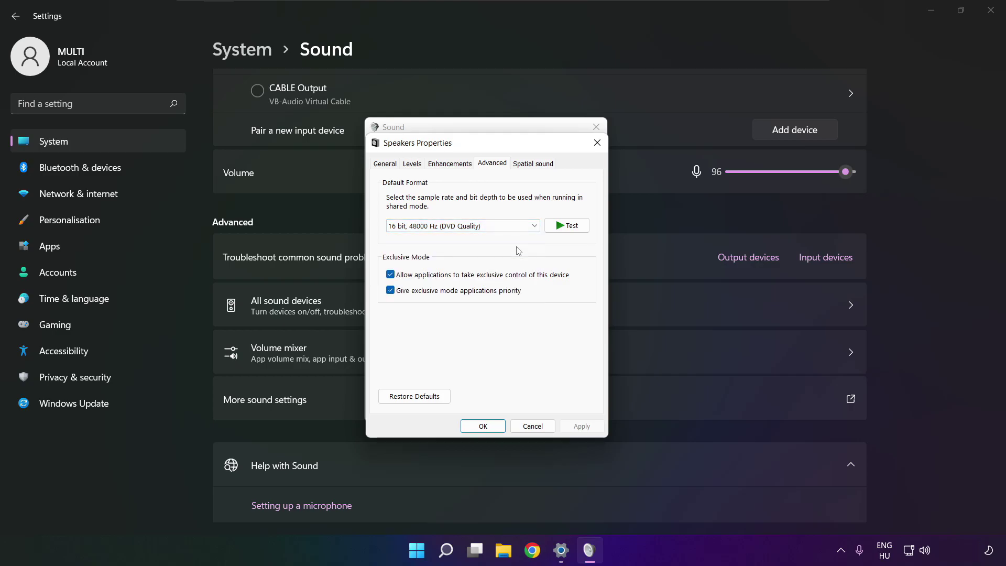
click(486, 424)
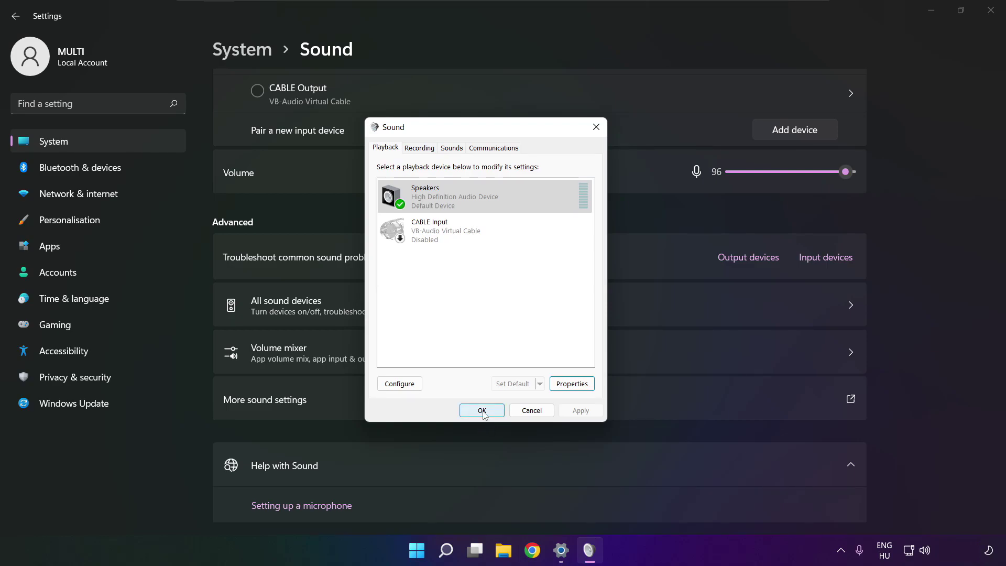
click(484, 411)
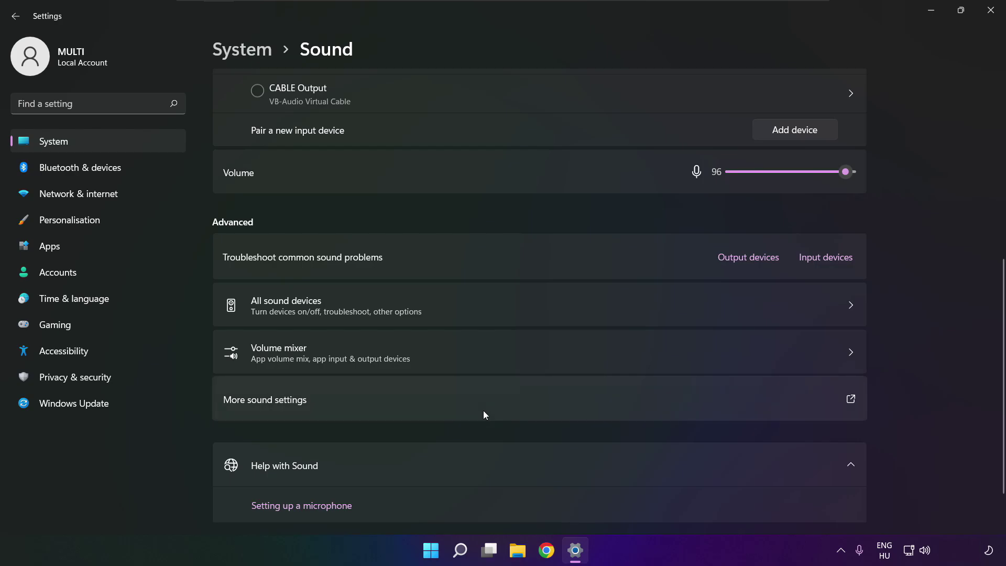
Bring up the Start menu power options to restart the PC.
click(991, 11)
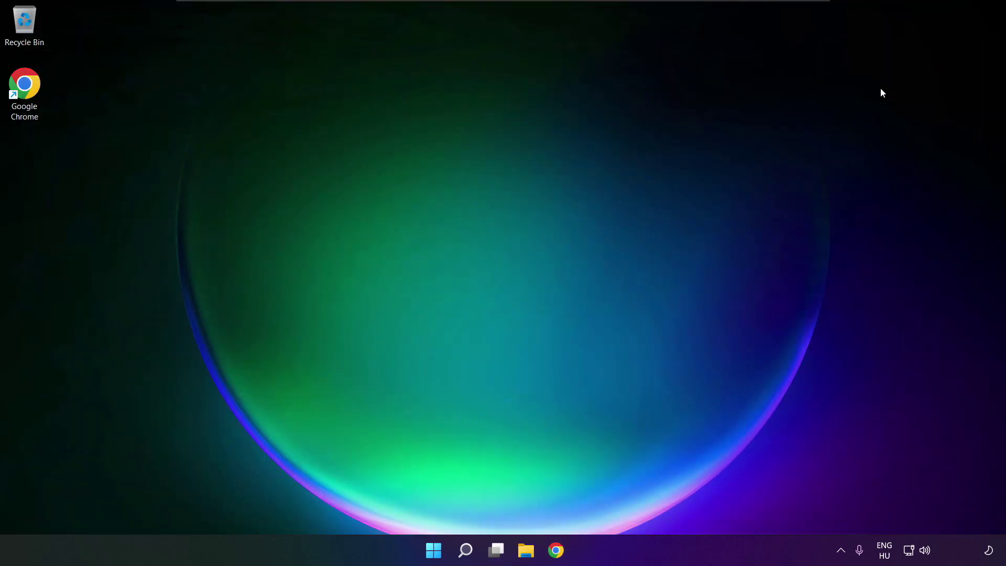
click(445, 551)
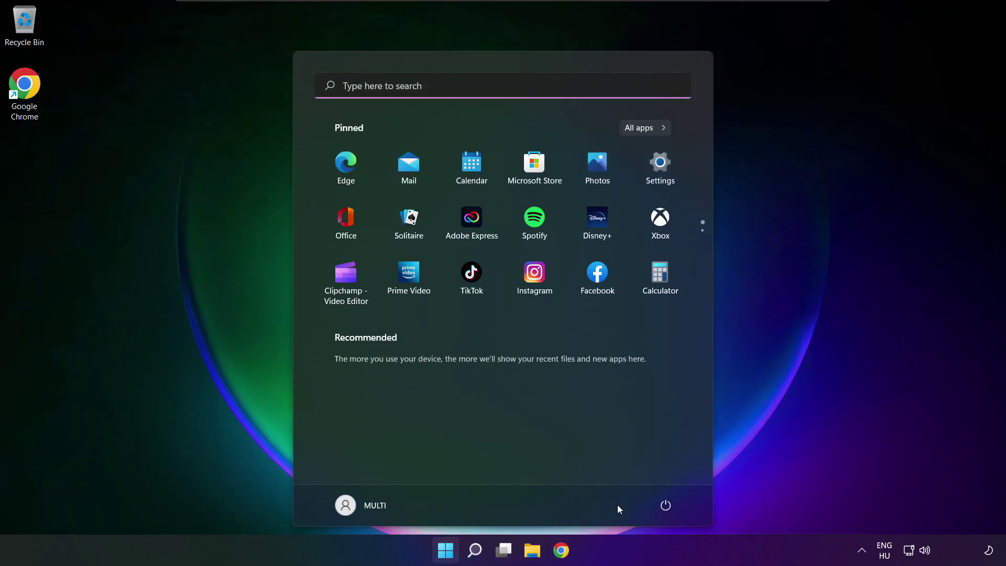
click(665, 510)
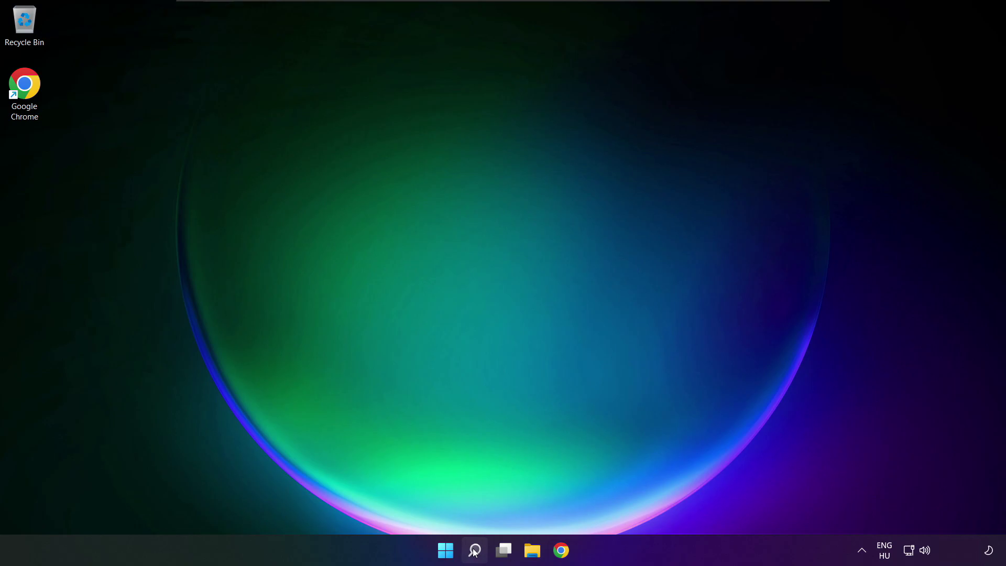
Search for 'device manager' and launch Device Manager from the results.
click(475, 551)
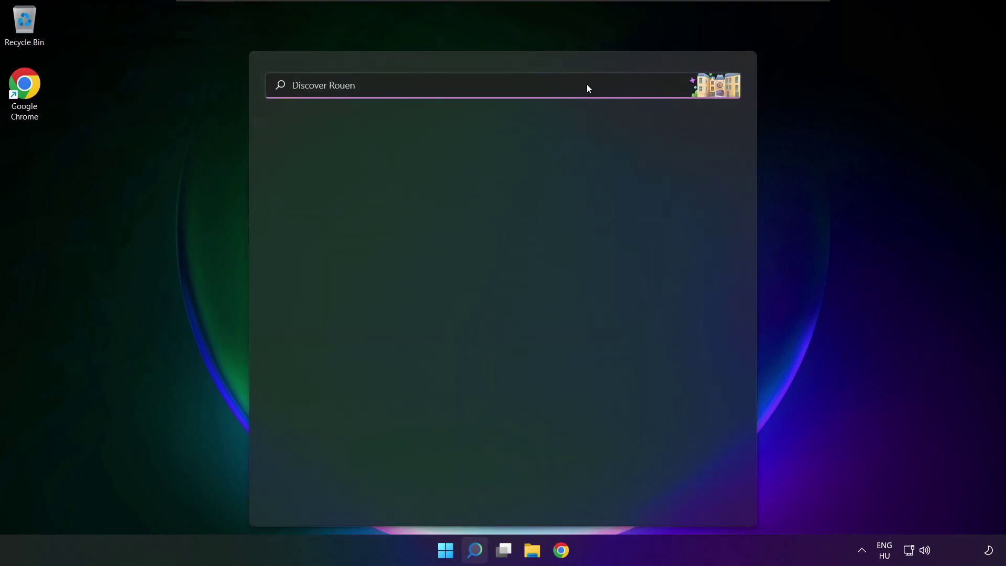
text(devic)
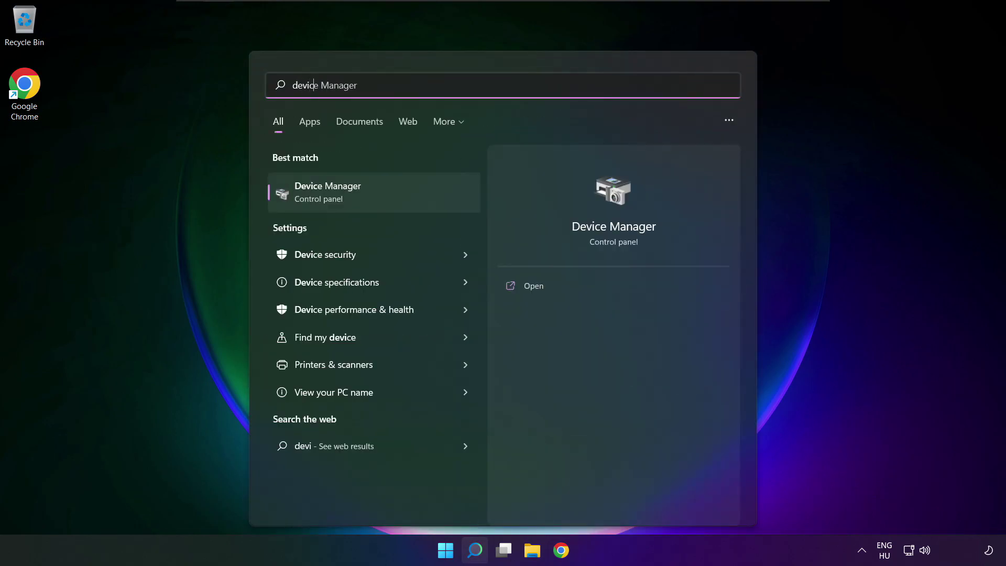
text(e manager)
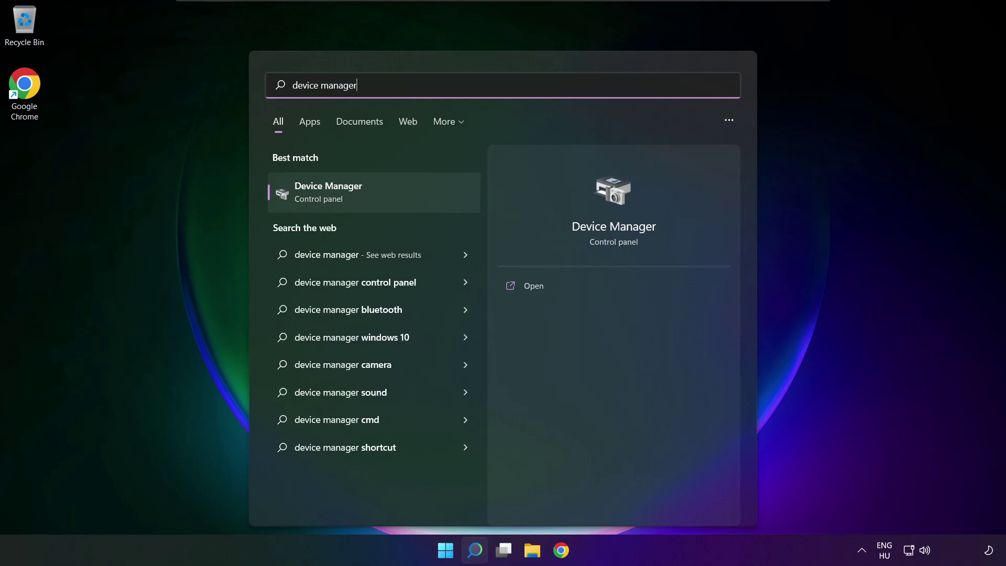
click(389, 191)
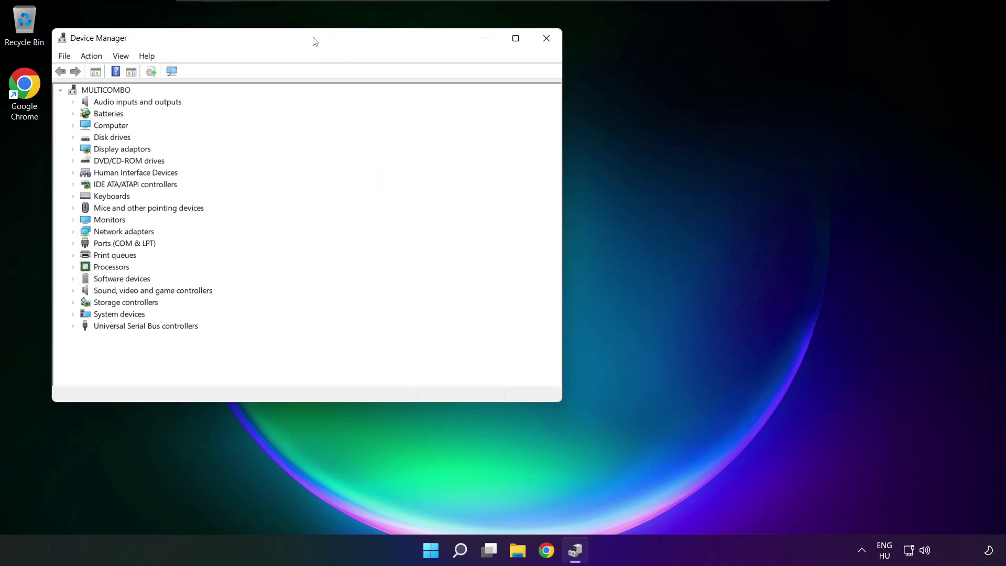
Centre Device Manager, expand Sound, video and game controllers, and open High Definition Audio Device's menu.
drag(312, 38, 526, 94)
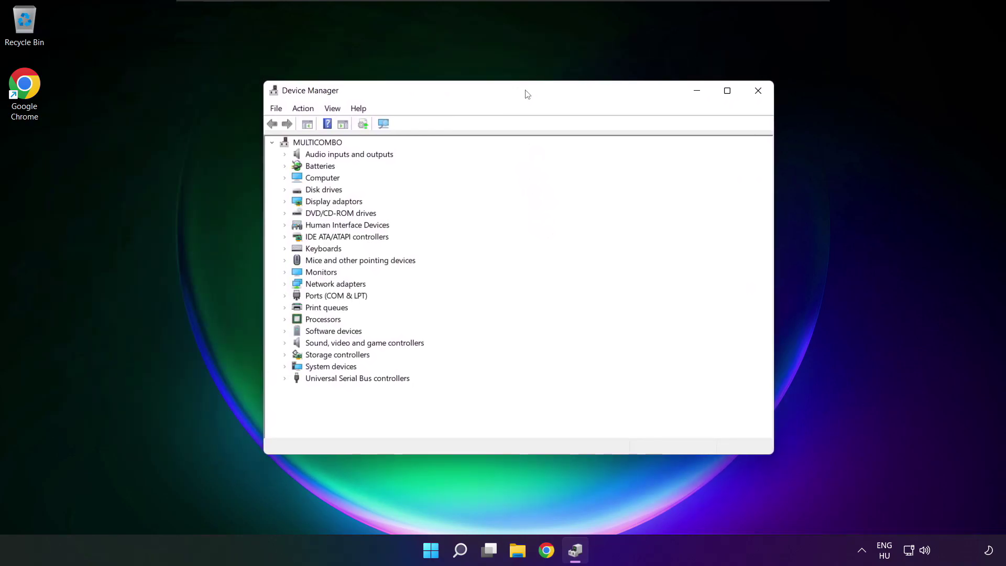
click(308, 347)
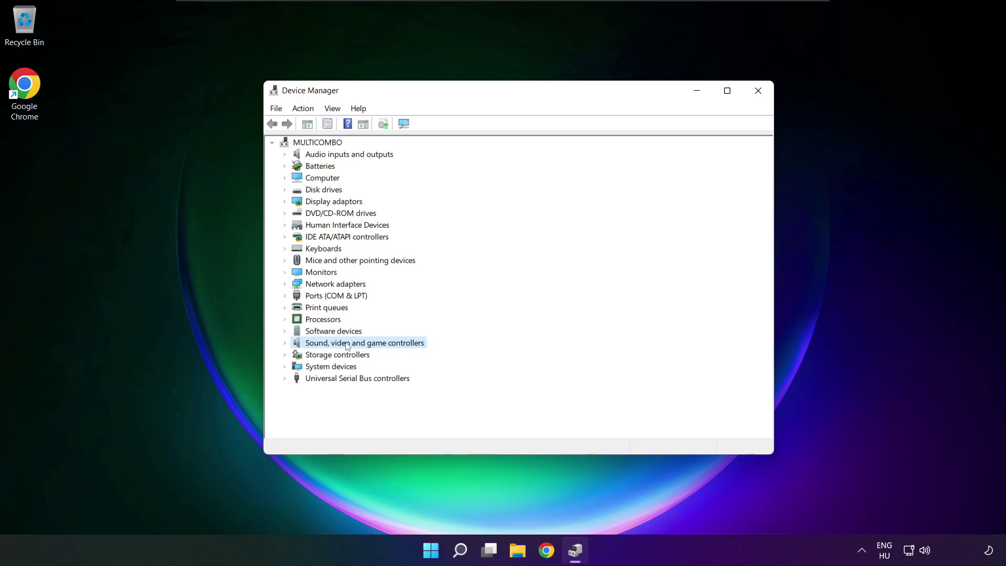
click(288, 343)
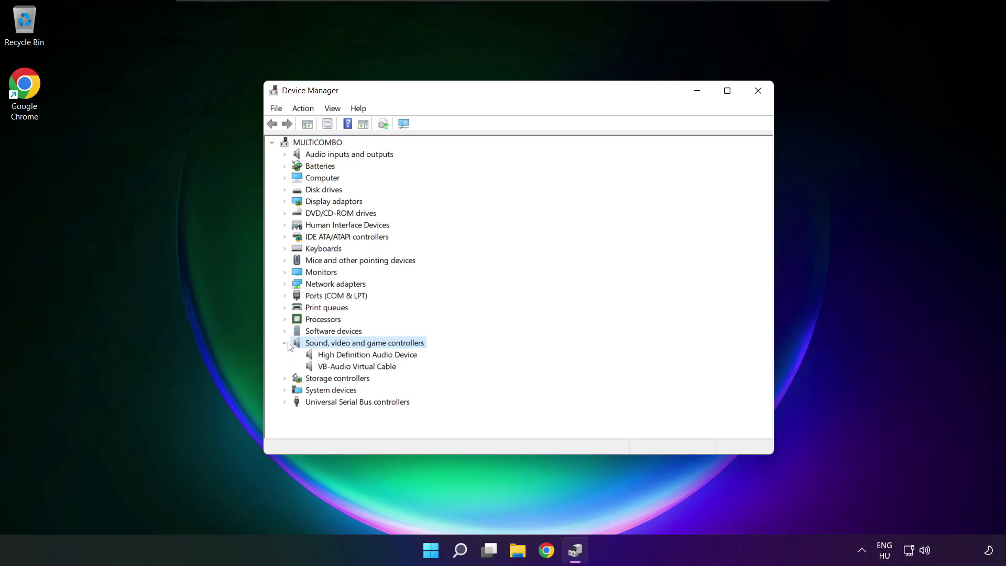
click(319, 355)
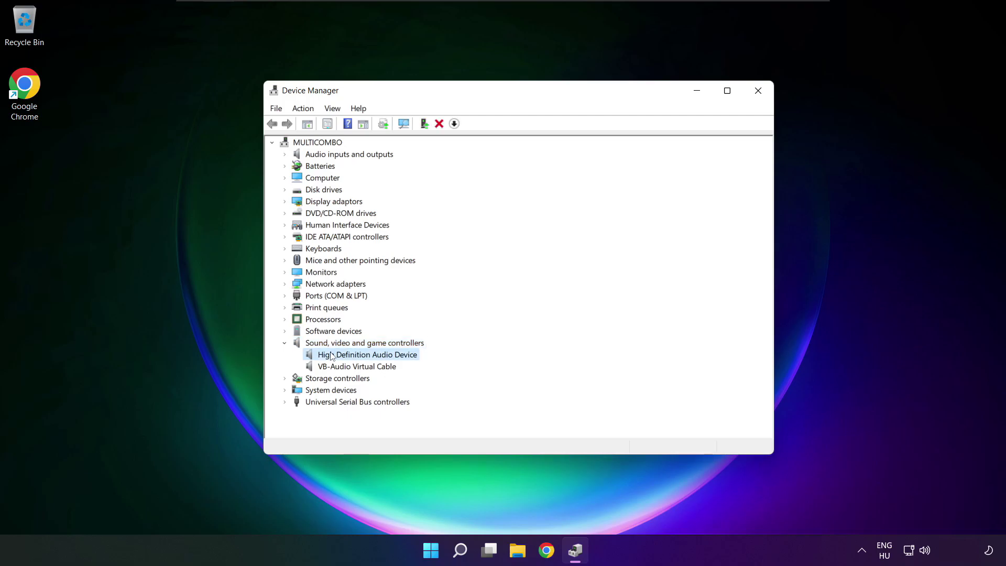
right_click(359, 358)
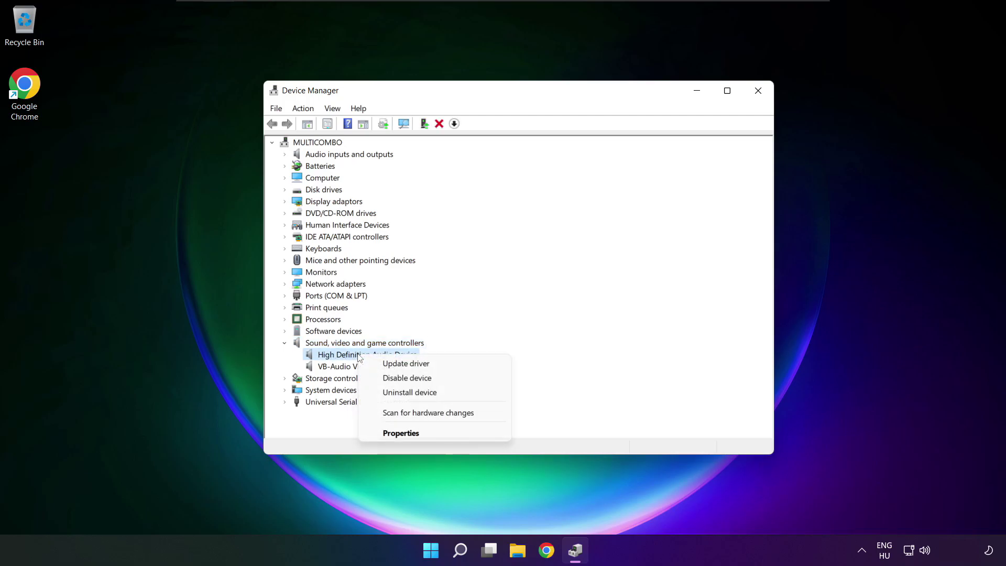
Reinstall the audio driver by picking High Definition Audio Device from the computer's drivers, accepting the warning.
click(453, 364)
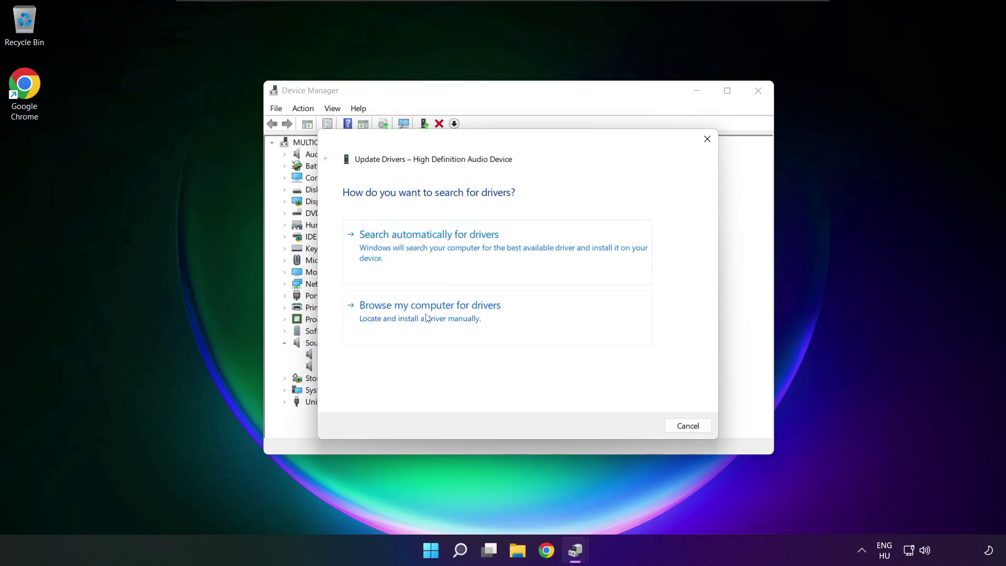
click(453, 318)
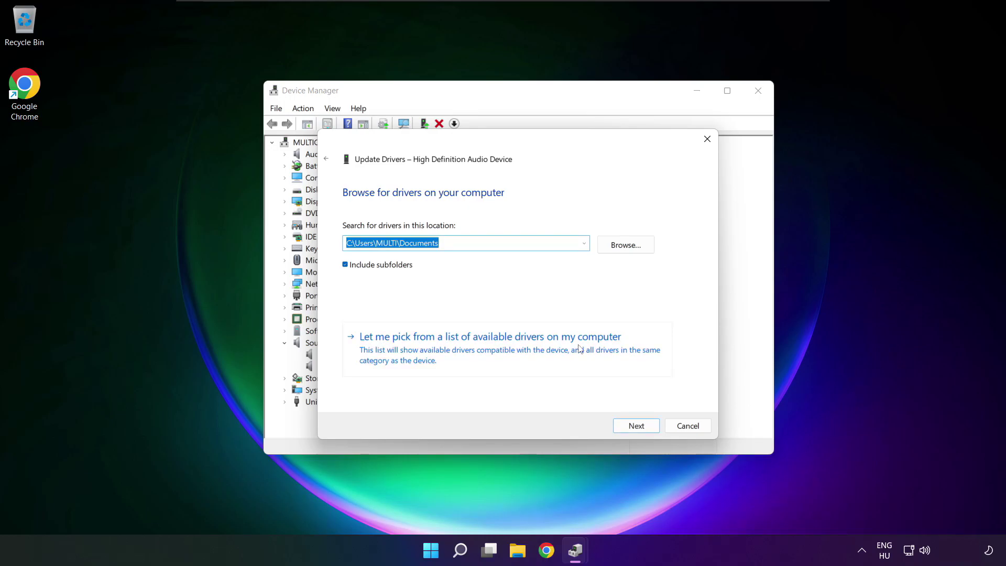
click(493, 357)
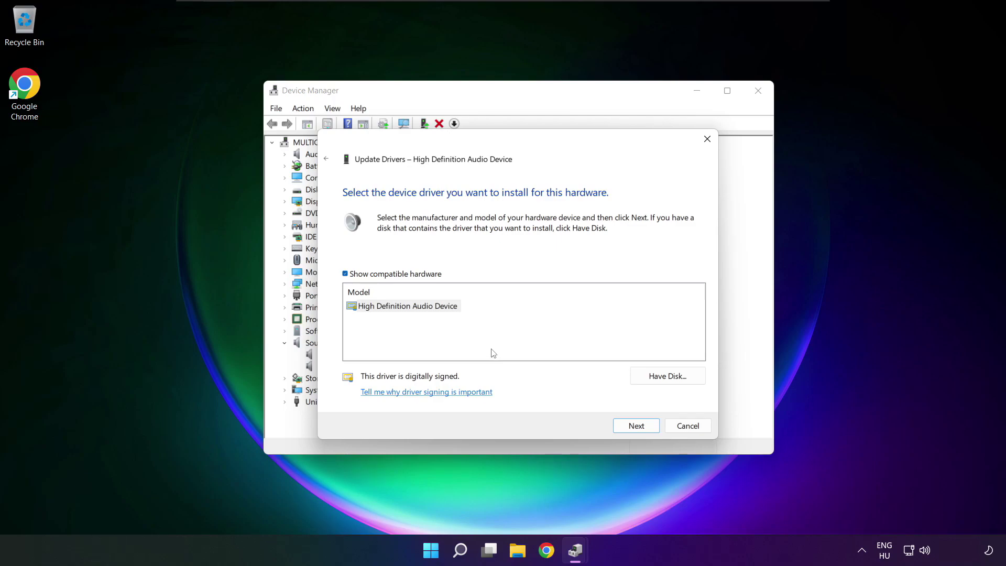
click(393, 309)
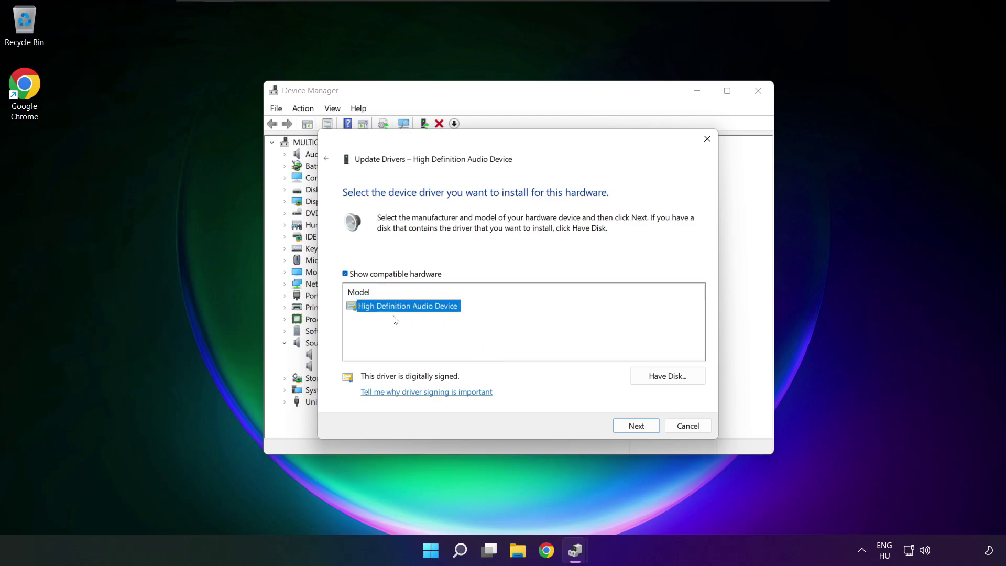
click(642, 428)
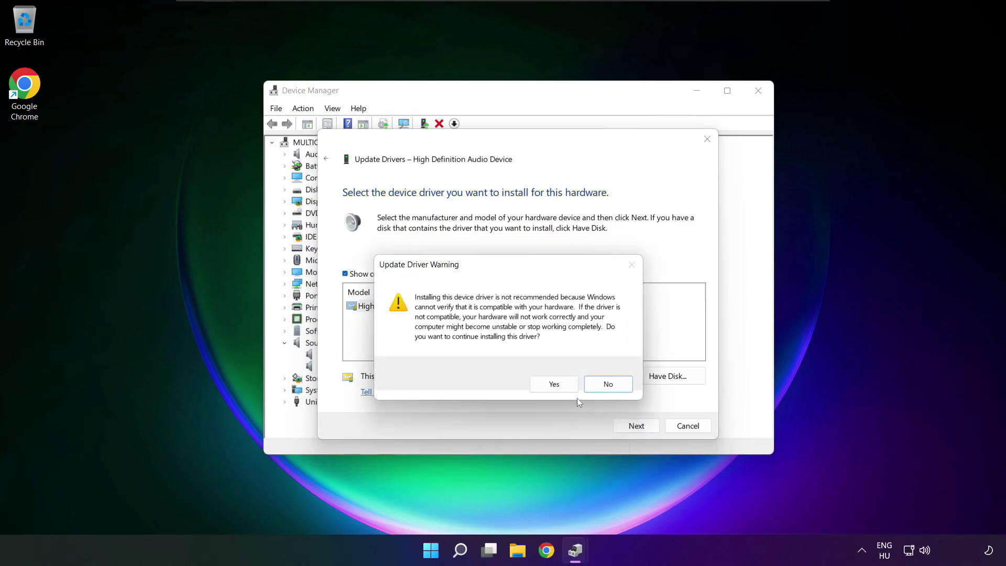
click(556, 386)
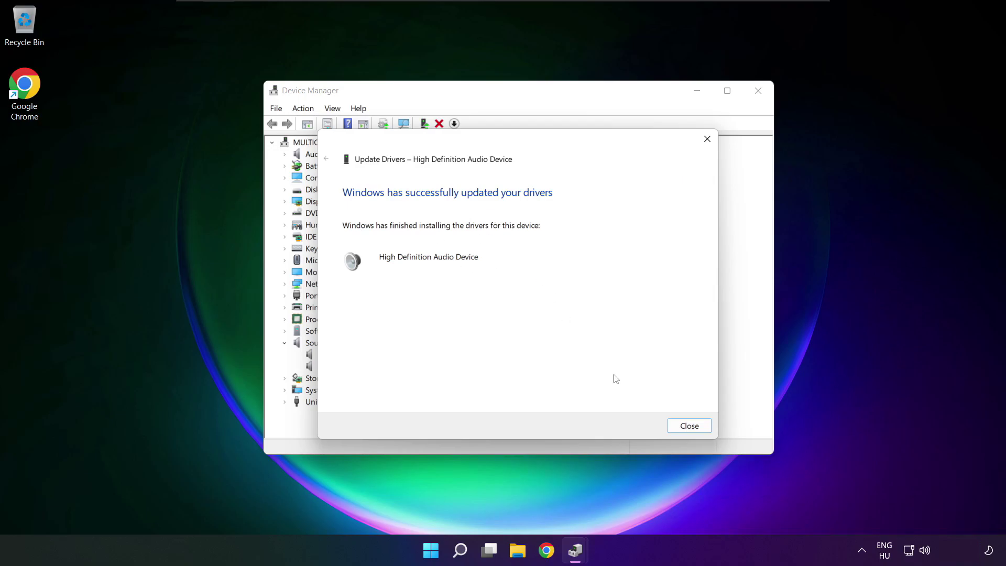
click(695, 431)
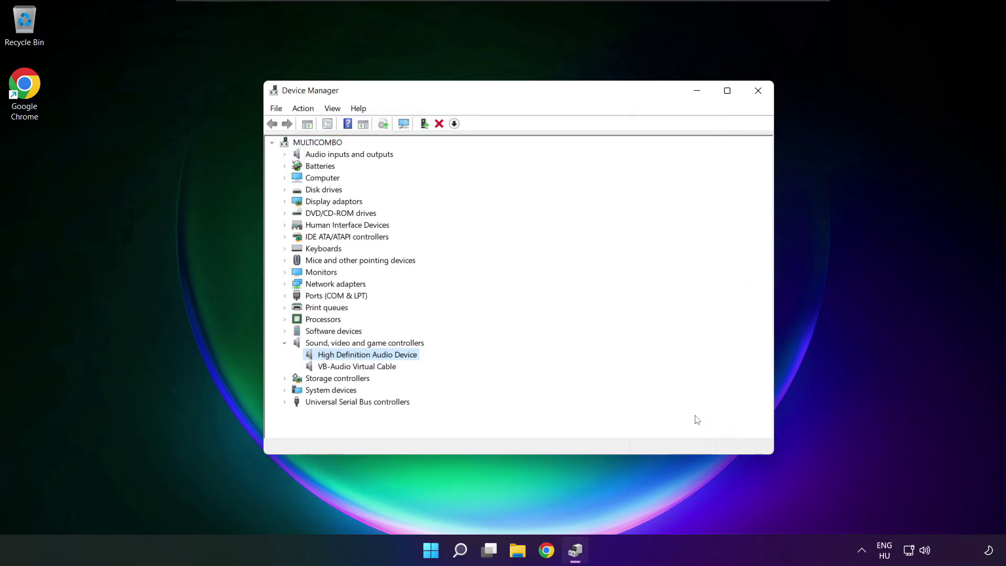
Close Device Manager and choose Restart from the Start menu's power options.
click(759, 92)
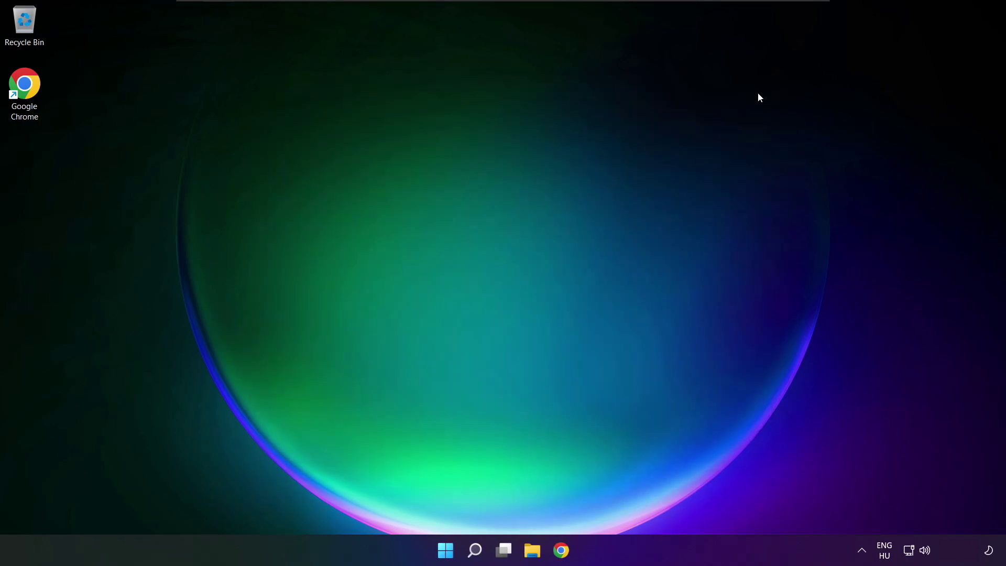
click(440, 552)
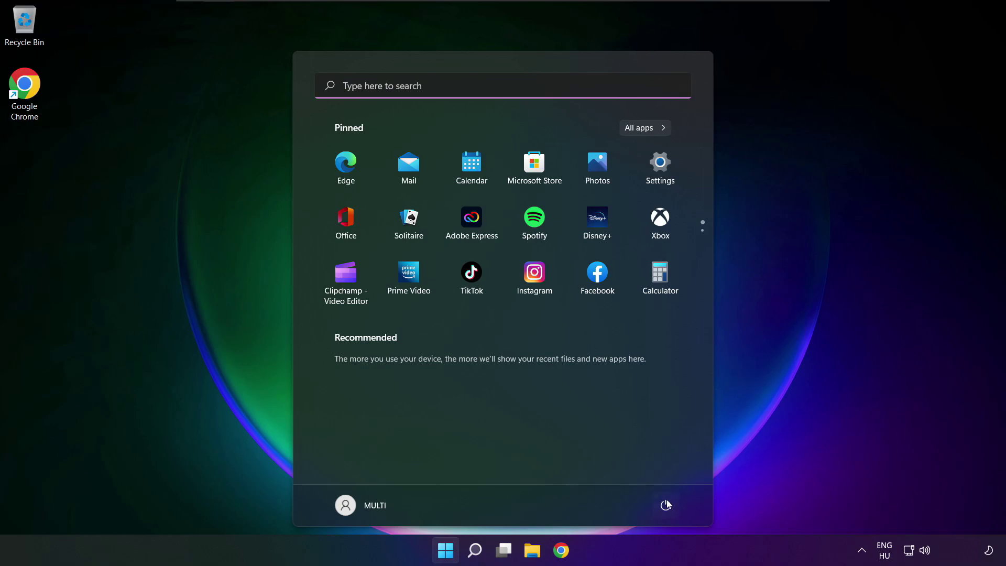
click(667, 506)
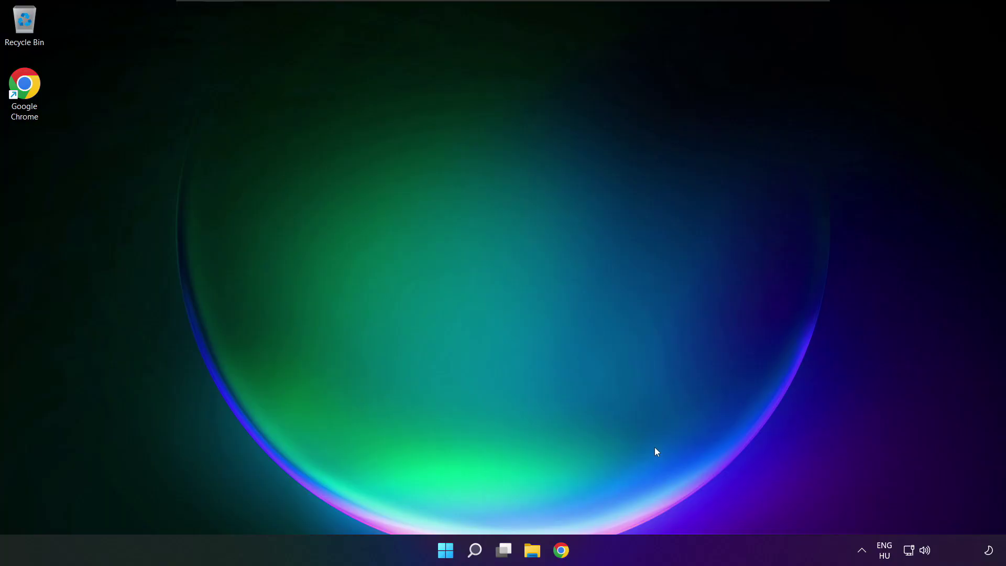
Open Sound settings from the taskbar speaker icon's right-click menu.
right_click(927, 551)
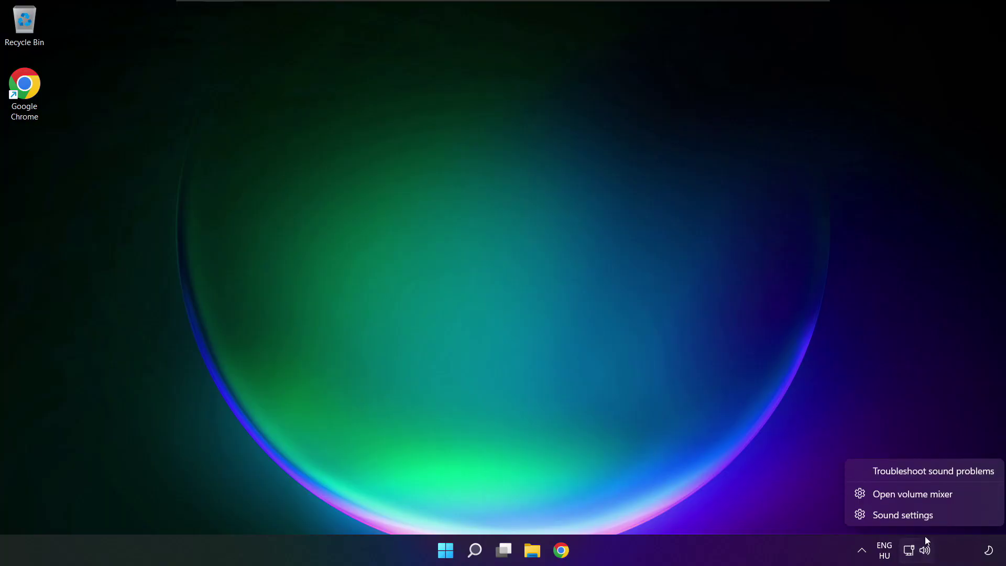
click(940, 516)
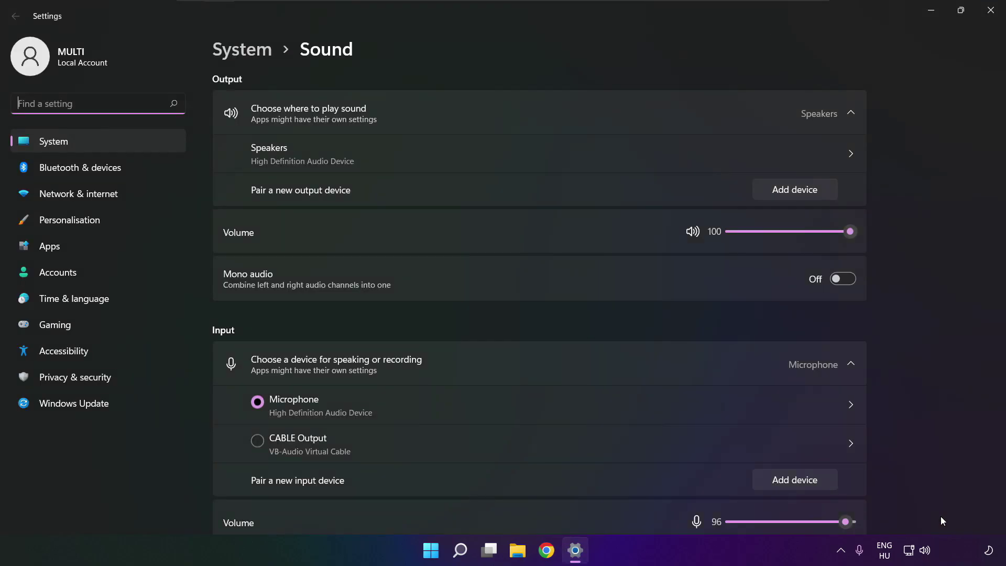
scroll(540, 304, down, 2)
scroll(540, 303, down, 1)
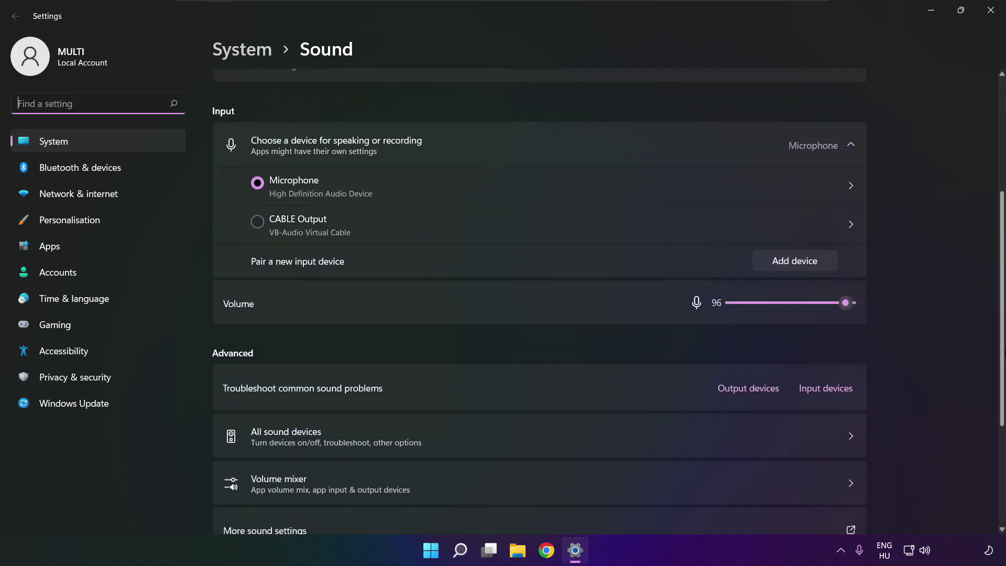
scroll(540, 303, down, 1)
scroll(540, 304, down, 1)
scroll(539, 304, down, 1)
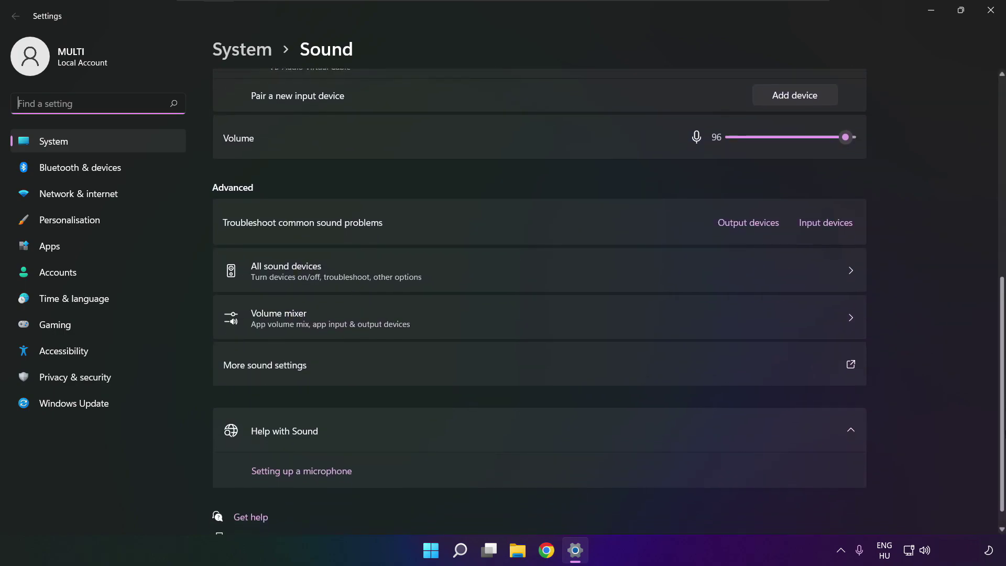
scroll(540, 305, down, 1)
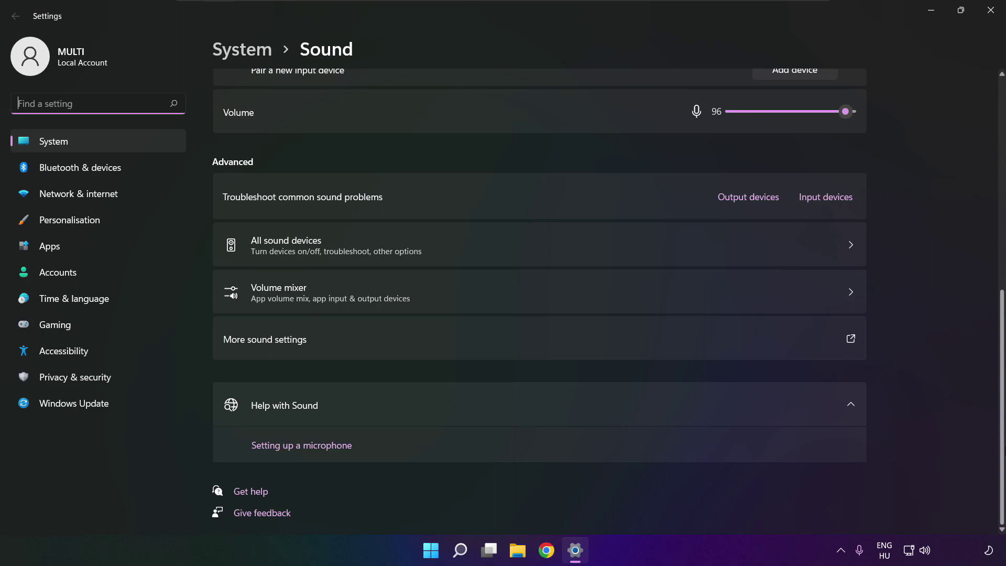
Run the Output devices troubleshooter for common sound problems.
click(752, 204)
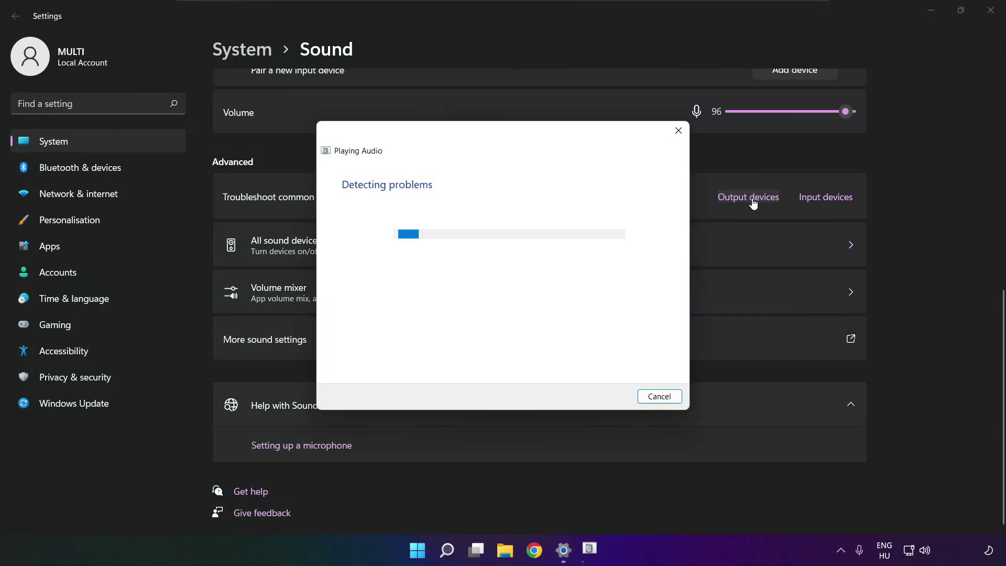